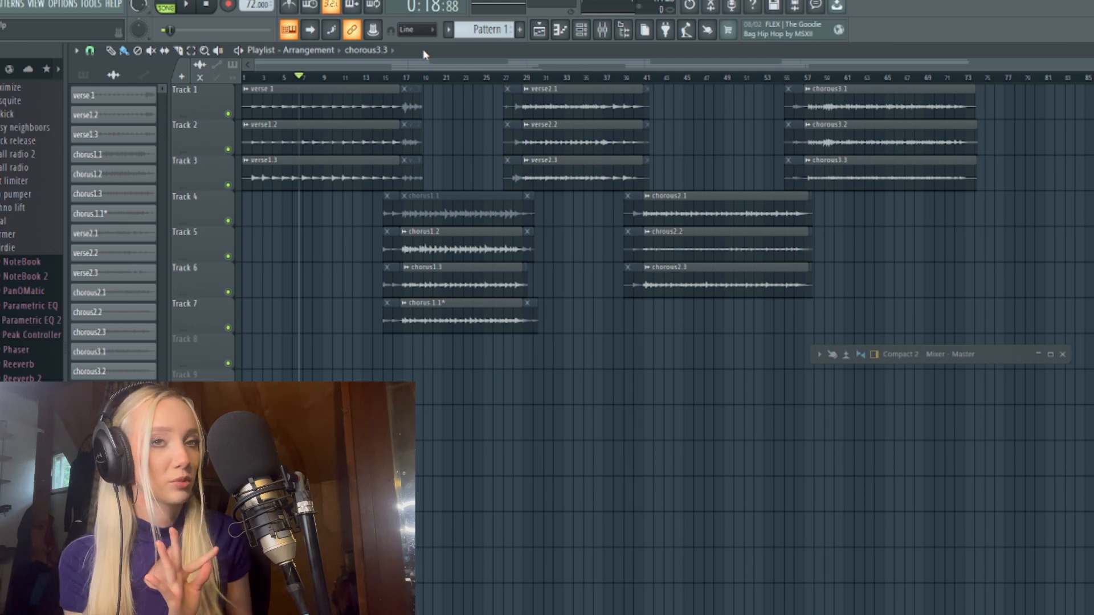
# - Play the arrangement from near its start to listen to the existing verse and chorus clips
pyautogui.click(252, 76)
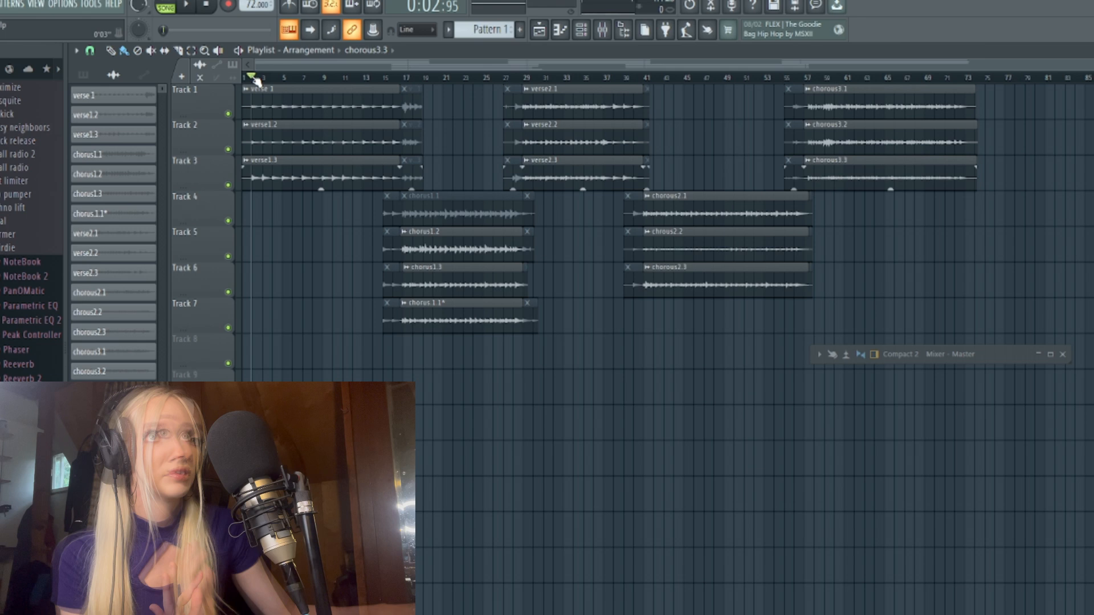
pyautogui.click(188, 7)
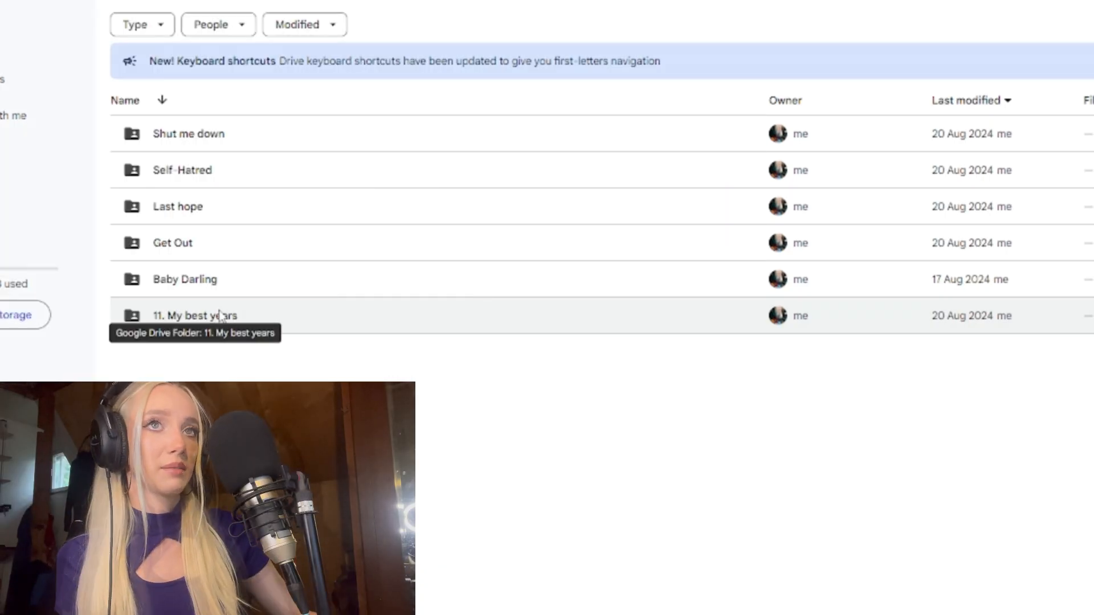
# - Switch to Google Drive and open the Get Out Lyrics document in the Get Out folder
pyautogui.doubleClick(222, 254)
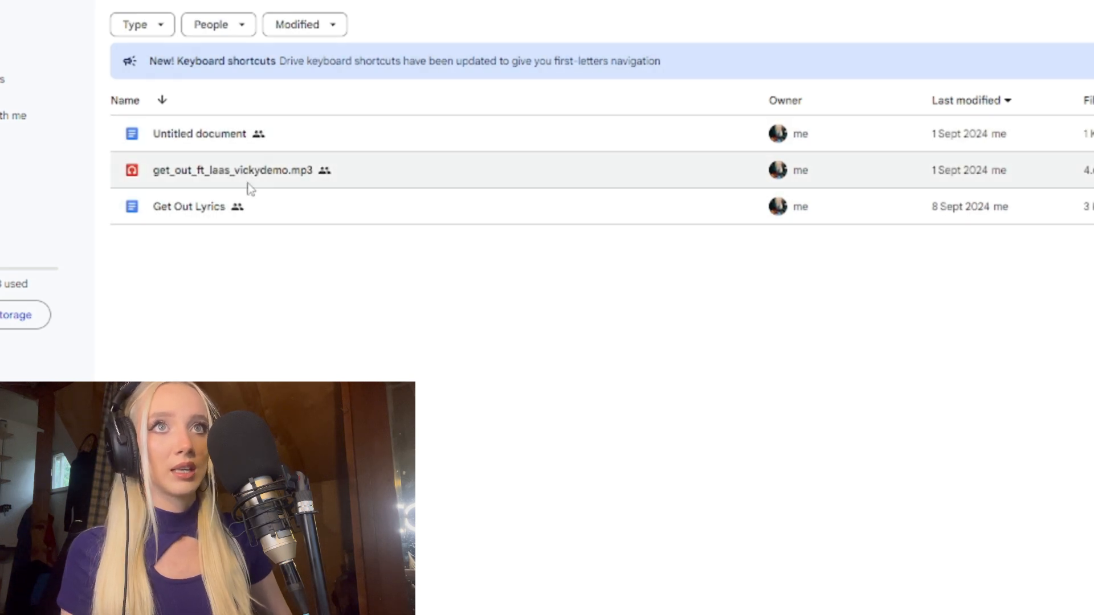
pyautogui.doubleClick(201, 217)
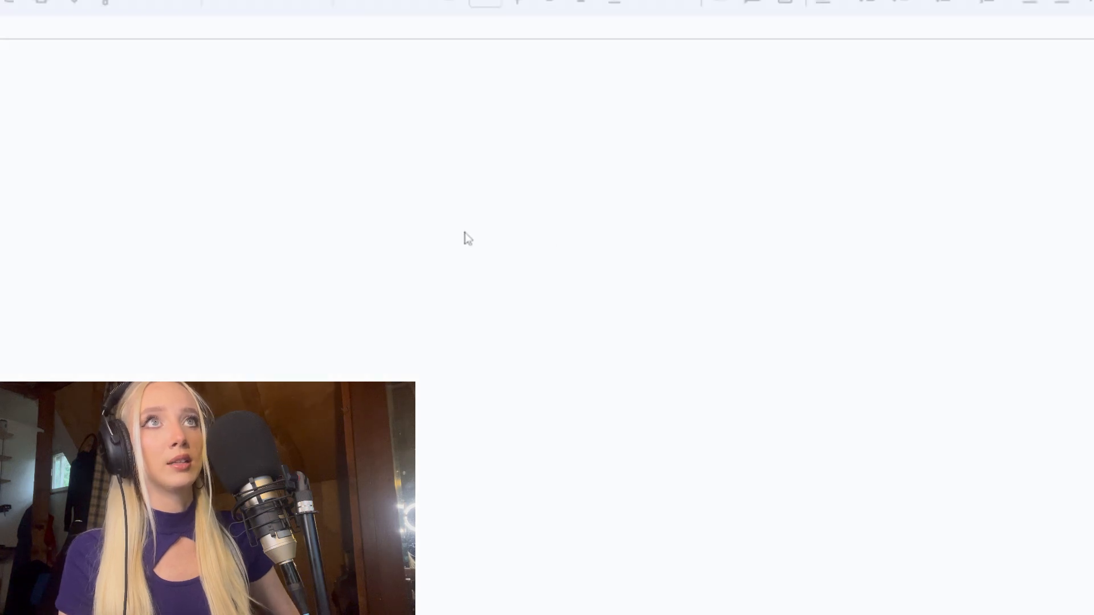
pyautogui.scroll(-2, 433, 342)
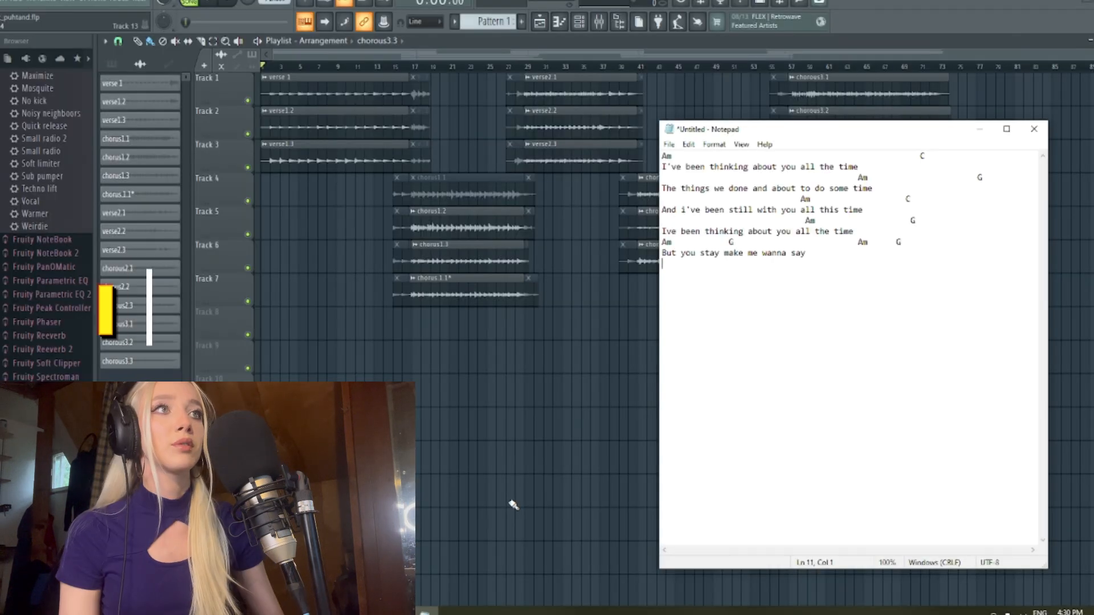
# - Move the Notepad lyrics aside in FL Studio and record vocal takes for the verses and choruses on the tracks around the existing clips
pyautogui.moveTo(837, 129); pyautogui.dragTo(880, 23)
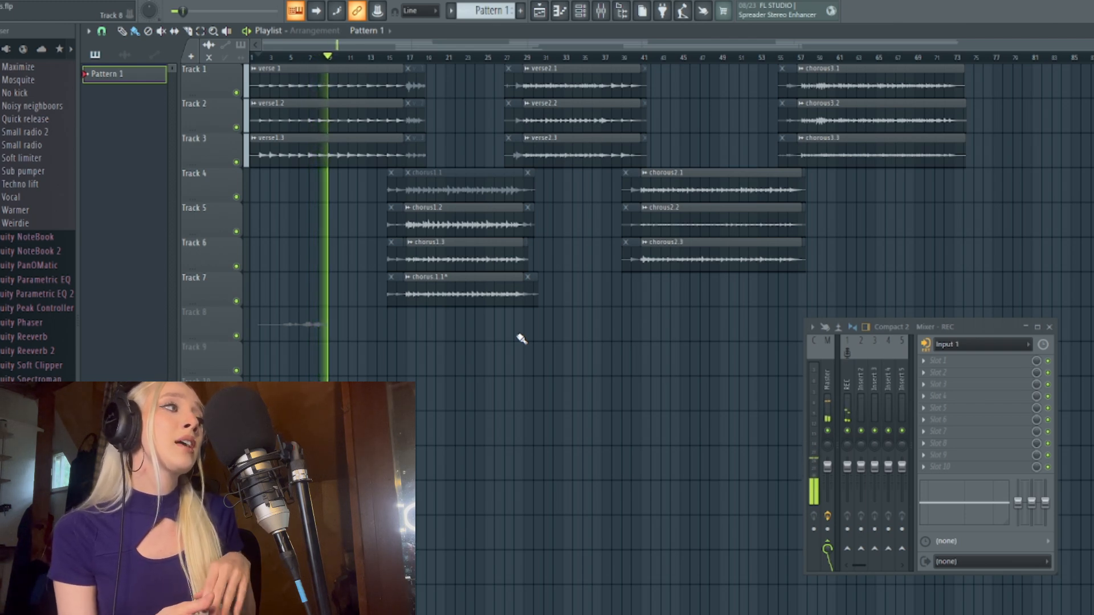
pyautogui.press('space')
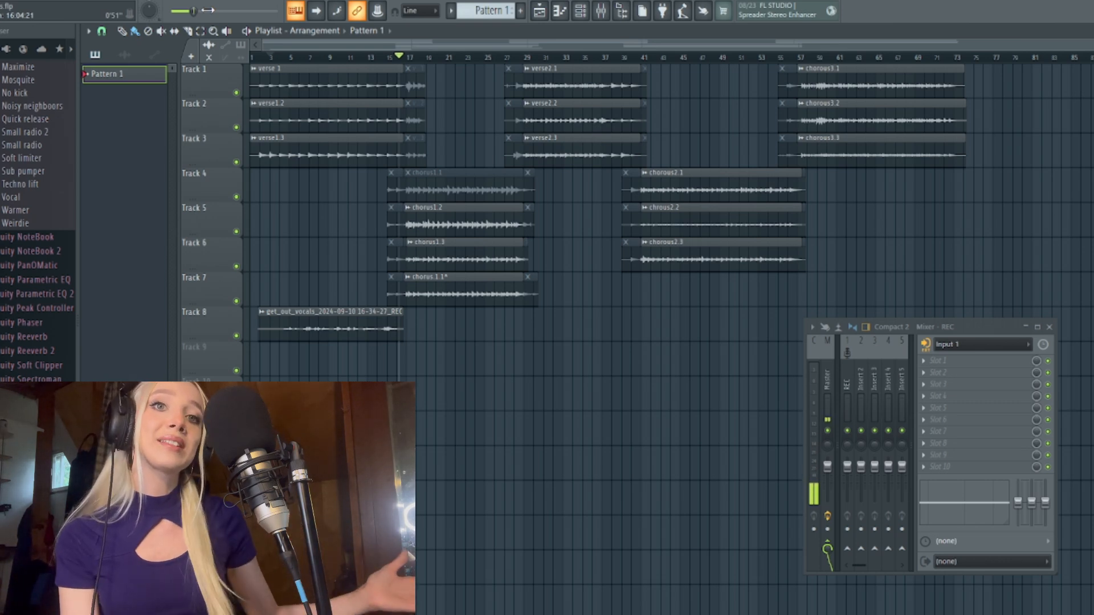
pyautogui.press('space')
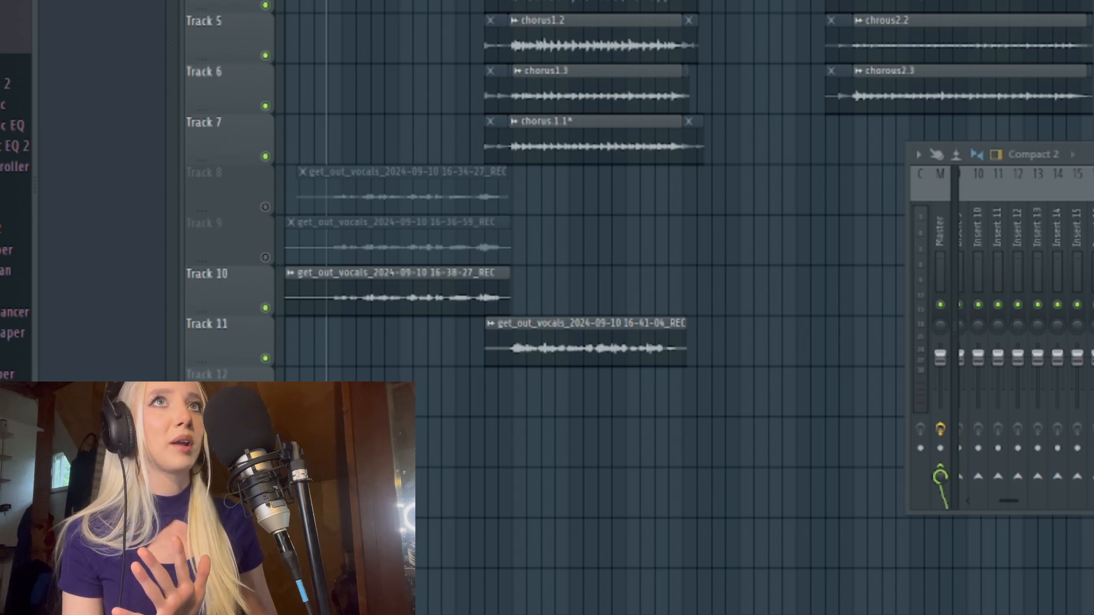
pyautogui.press('space')
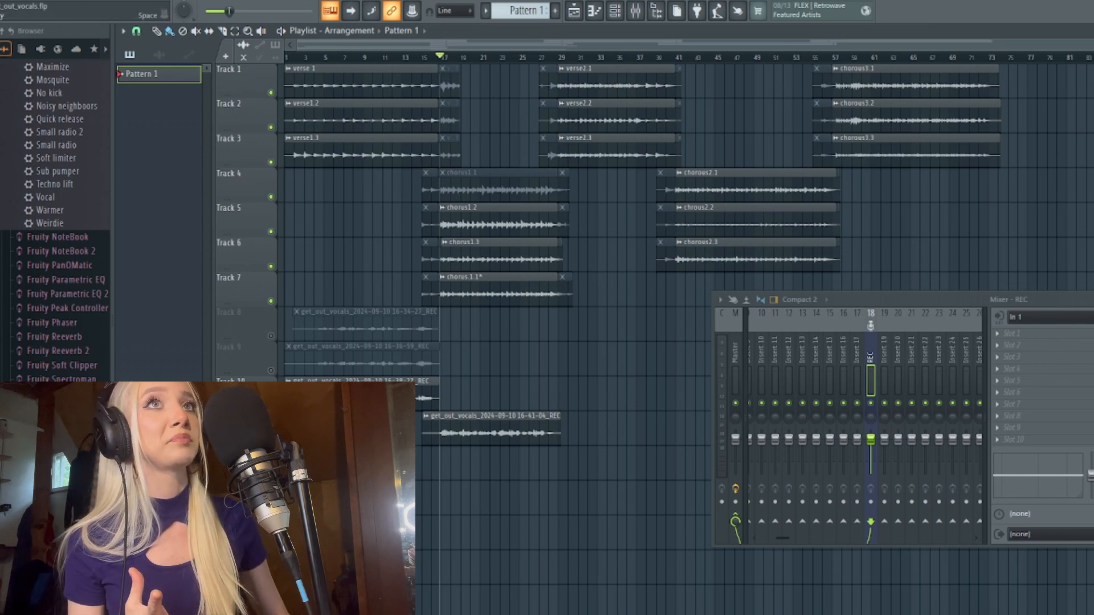
pyautogui.press('space')
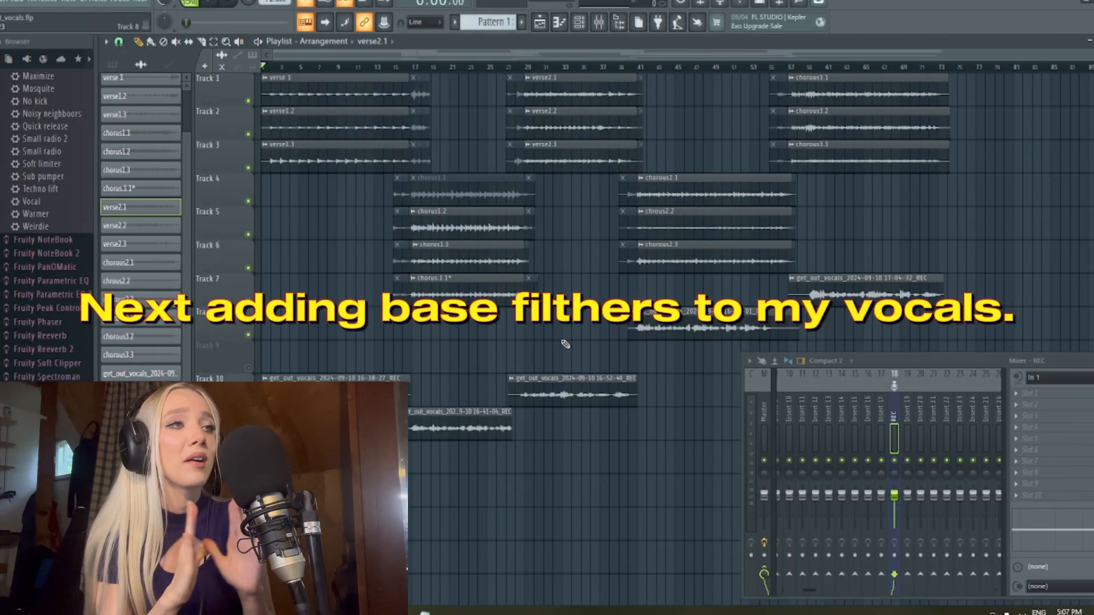
# - Route the first verse vocal clip on Track 10 to mixer track 19 and load Fruity Parametric EQ 2 in its first effect slot
pyautogui.moveTo(1062, 360); pyautogui.dragTo(1004, 286)
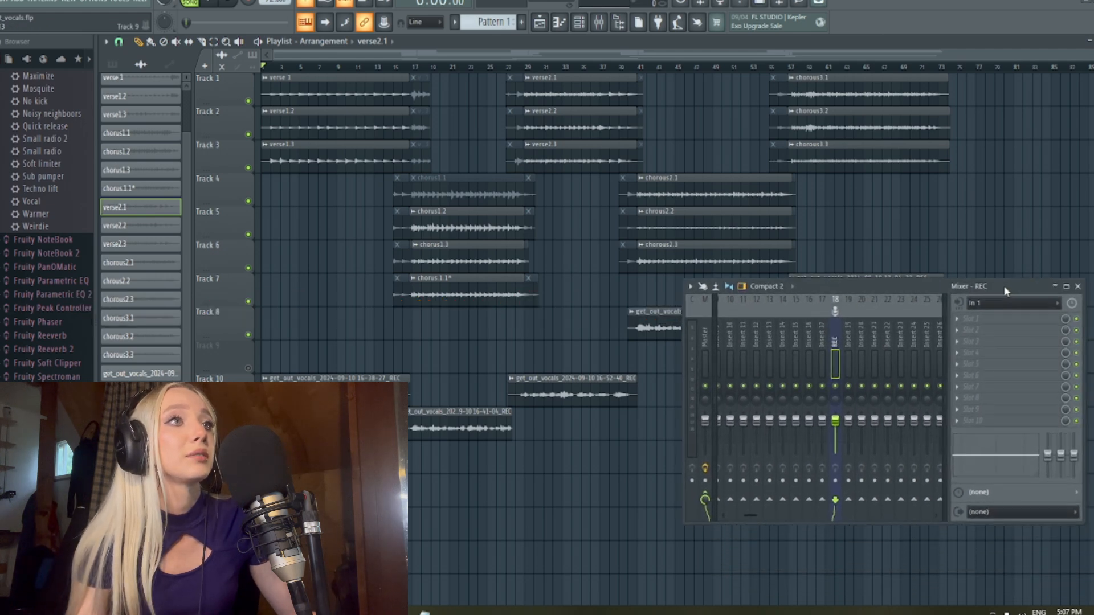
pyautogui.doubleClick(283, 378)
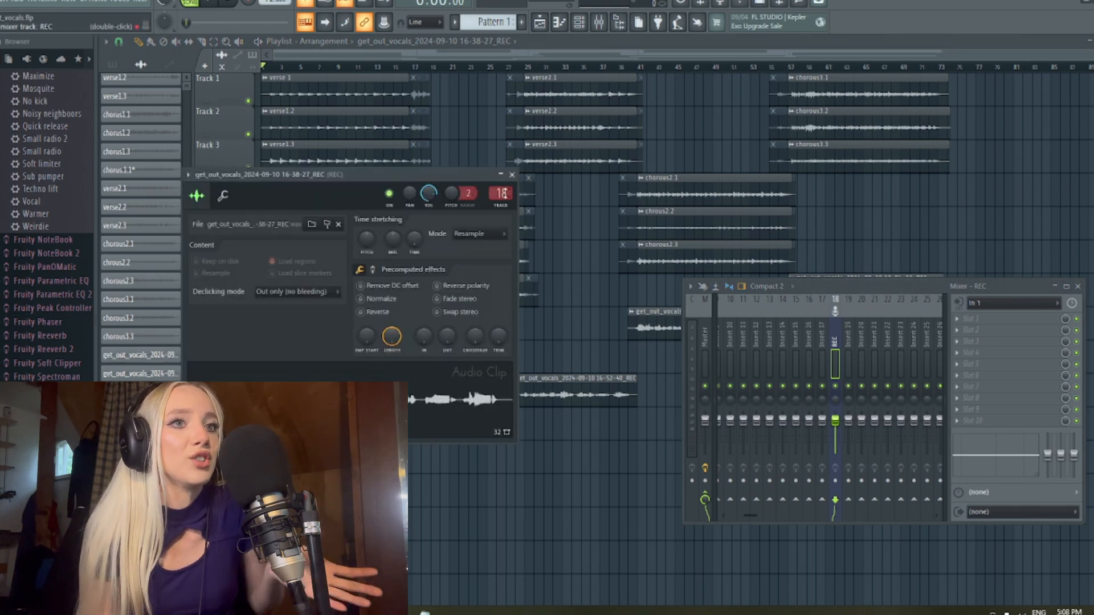
pyautogui.moveTo(504, 193); pyautogui.dragTo(504, 188)
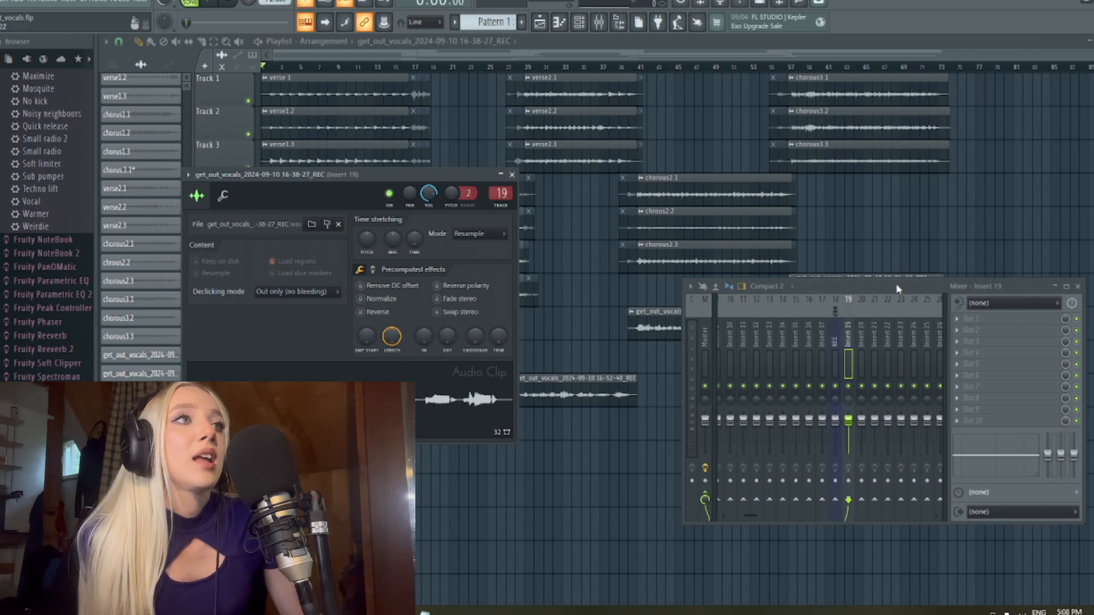
pyautogui.click(1012, 317)
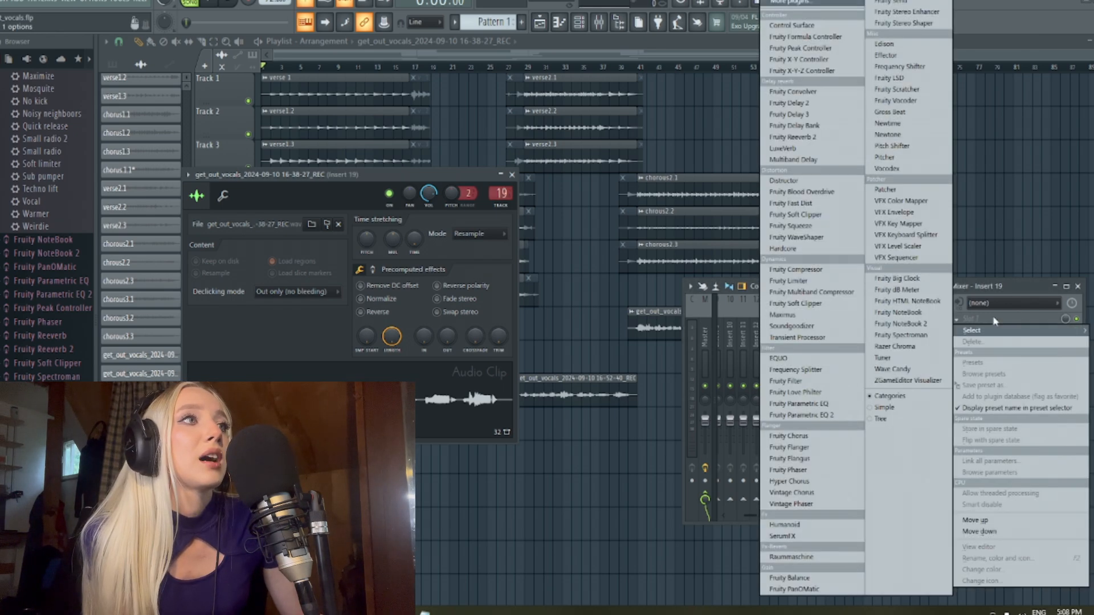
pyautogui.click(838, 419)
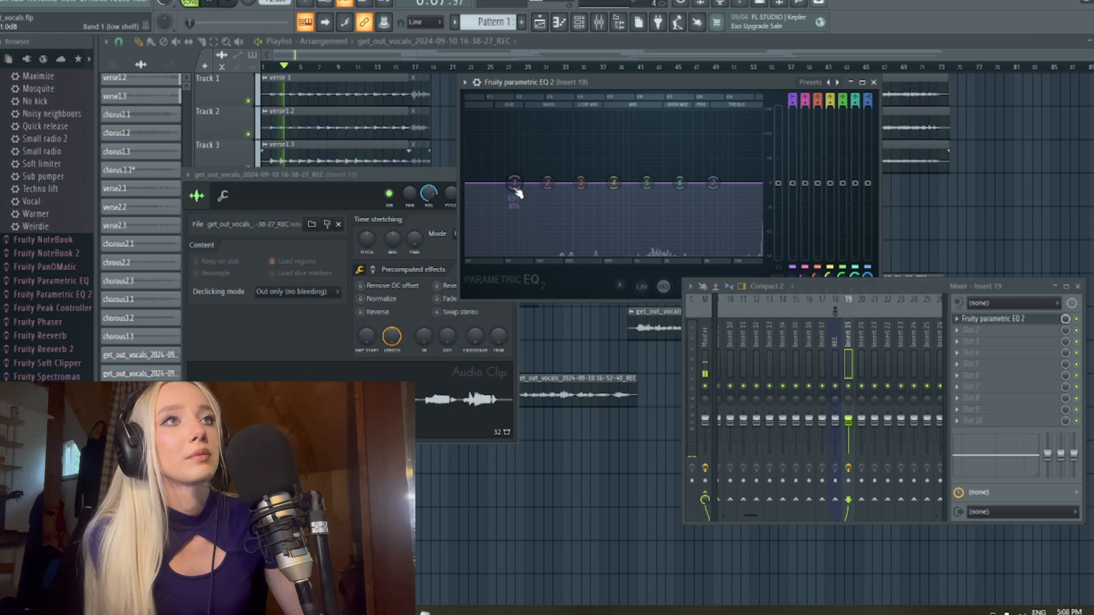
# - Pull EQ band 1 fully down to roll off the vocal's low end and adjust the band 7 high shelf
pyautogui.moveTo(614, 182)
pyautogui.mouseDown()
pyautogui.moveTo(610, 151)
pyautogui.moveTo(570, 115)
pyautogui.moveTo(632, 117)
pyautogui.moveTo(612, 180)
pyautogui.mouseUp()
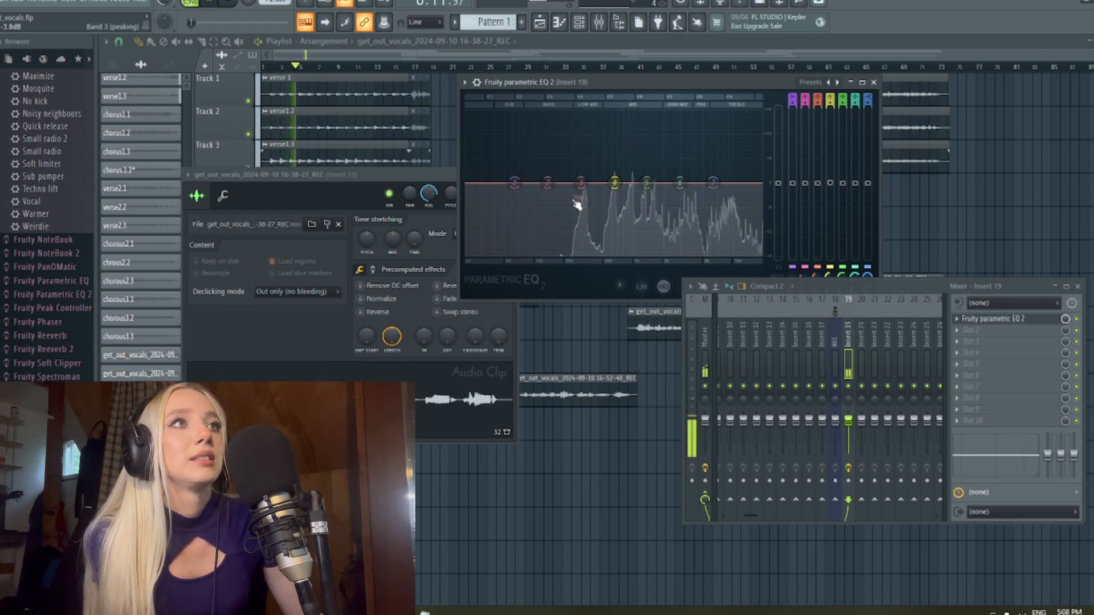
pyautogui.moveTo(514, 182); pyautogui.dragTo(537, 253)
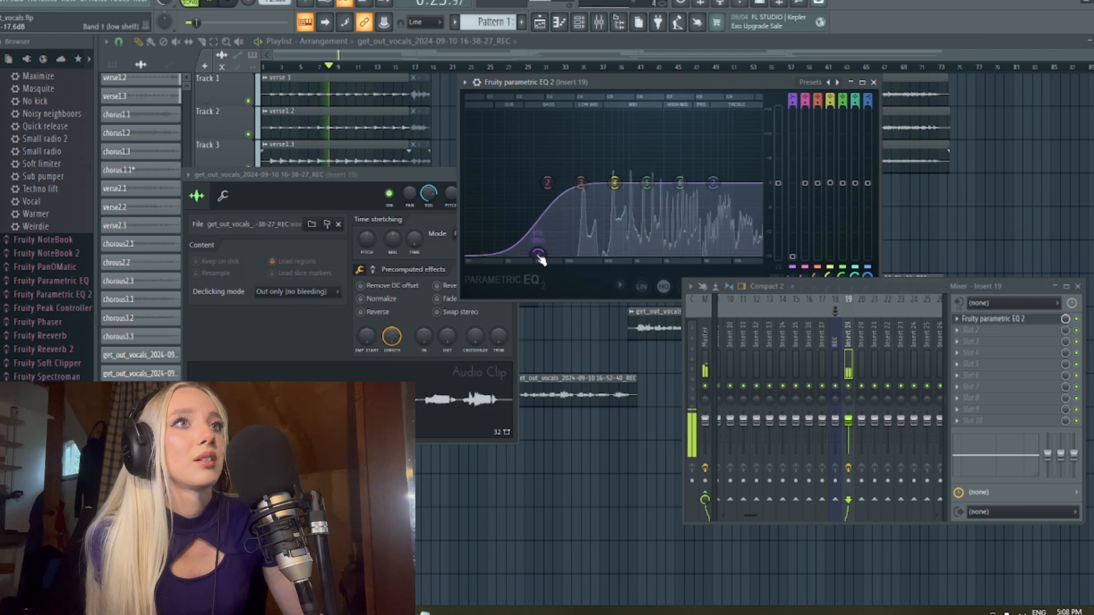
pyautogui.moveTo(538, 254); pyautogui.dragTo(539, 253)
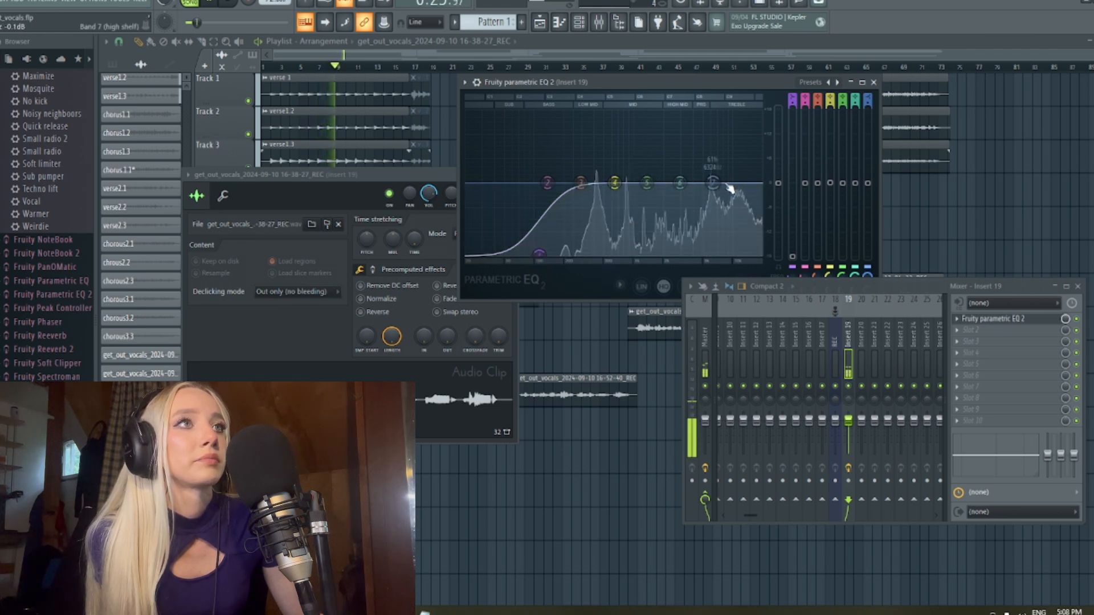
pyautogui.moveTo(713, 182); pyautogui.dragTo(708, 157)
pyautogui.moveTo(696, 120); pyautogui.dragTo(758, 254)
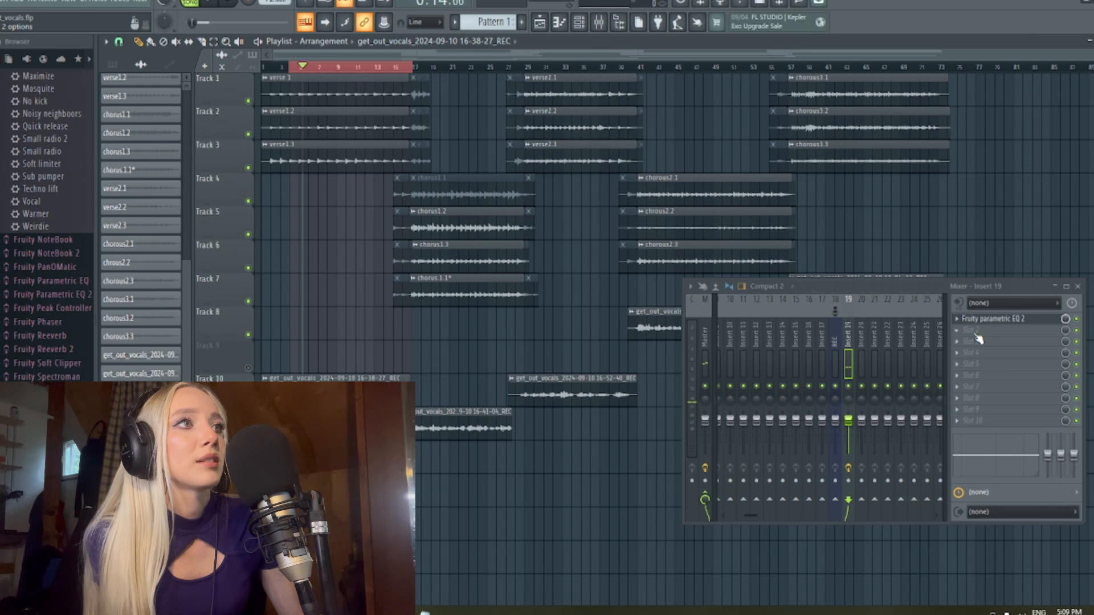
# - Load another Fruity Parametric EQ 2 in the second effect slot of Insert 19 and move its window clear of the mixer
pyautogui.click(978, 339)
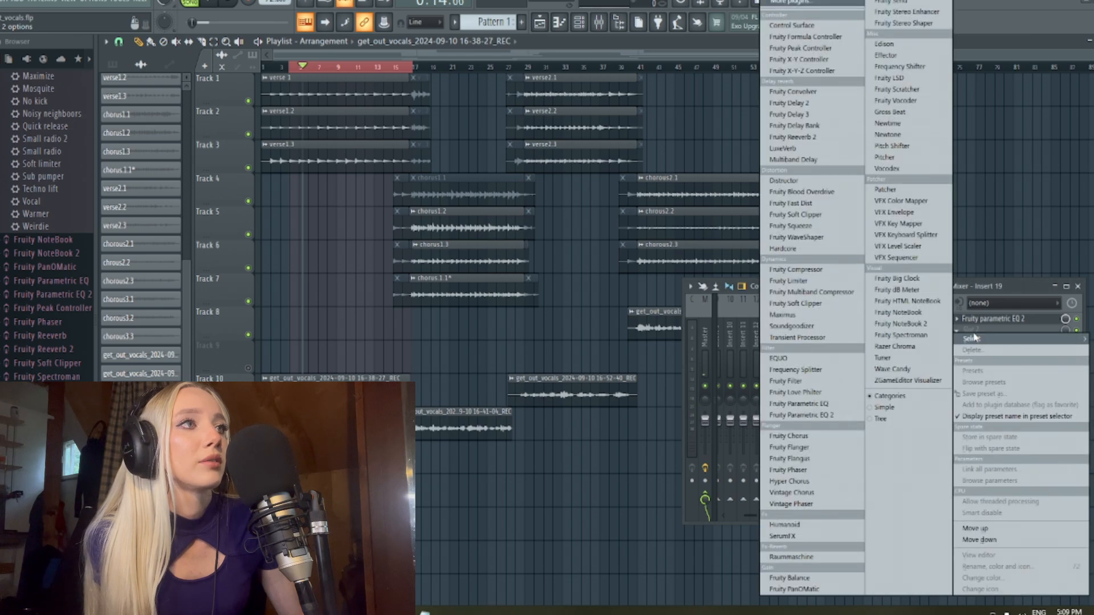
pyautogui.click(852, 420)
pyautogui.moveTo(345, 115); pyautogui.dragTo(469, 111)
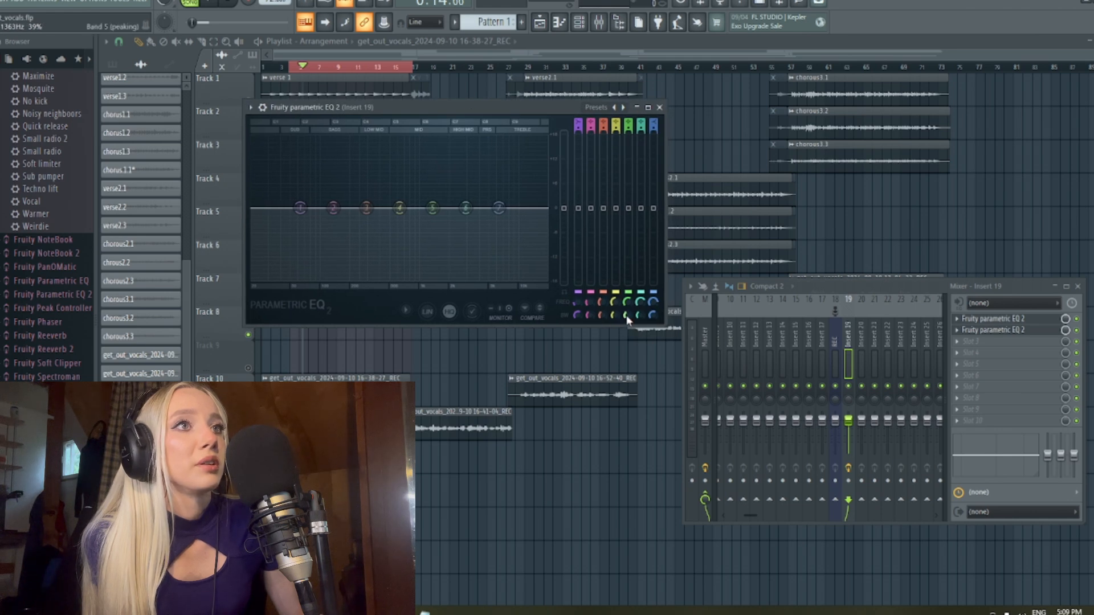
# - Narrow bands 5 and 6 of the second EQ, sweep them during playback, and pull both down into notch cuts
pyautogui.click(626, 315)
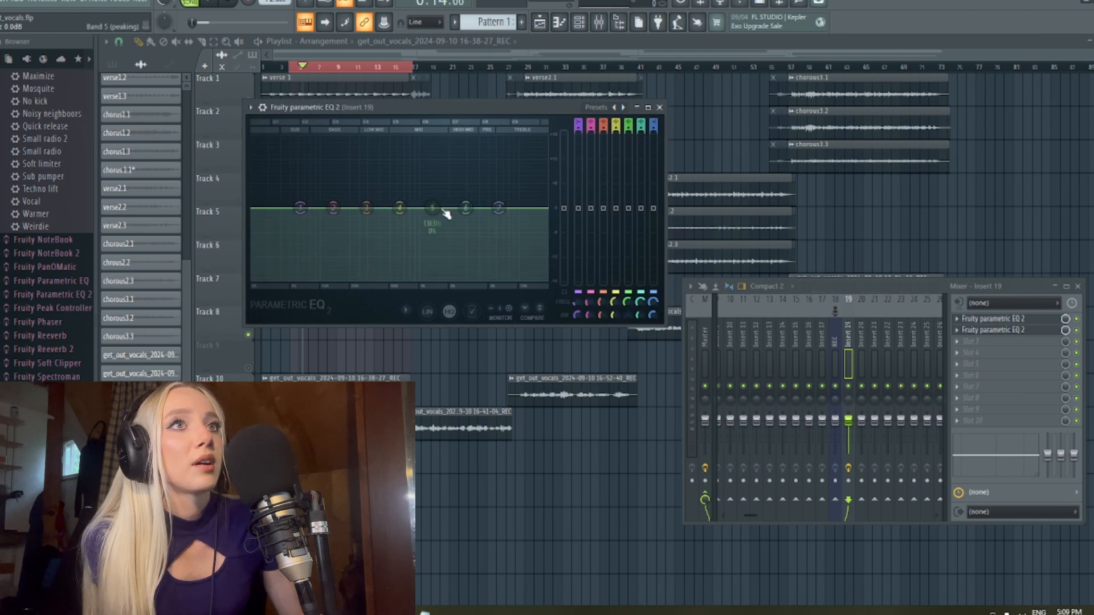
pyautogui.click(217, 3)
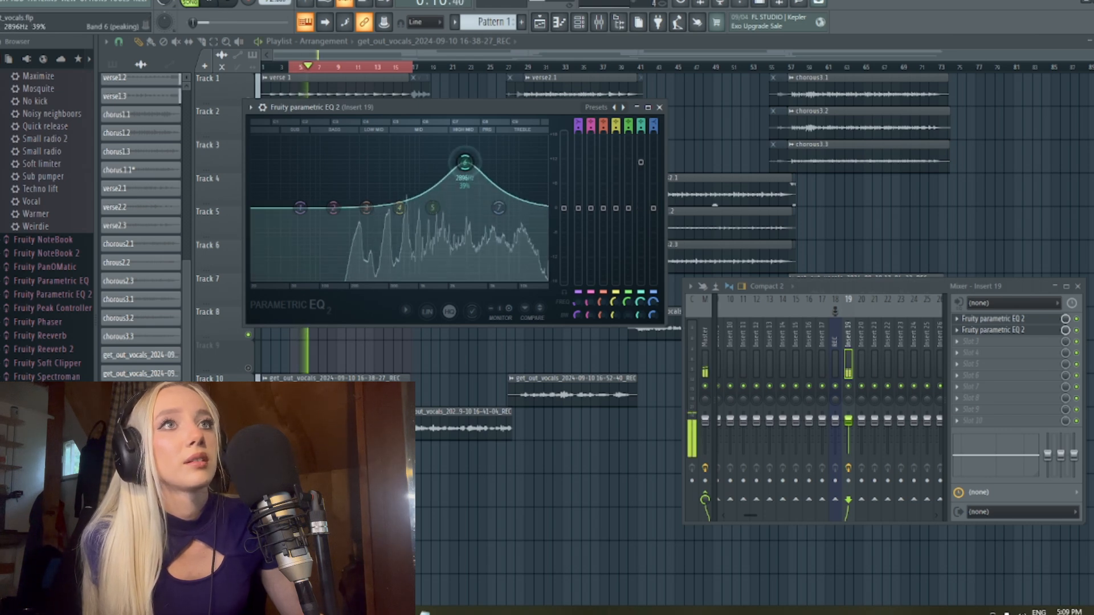
pyautogui.moveTo(431, 175); pyautogui.dragTo(437, 138)
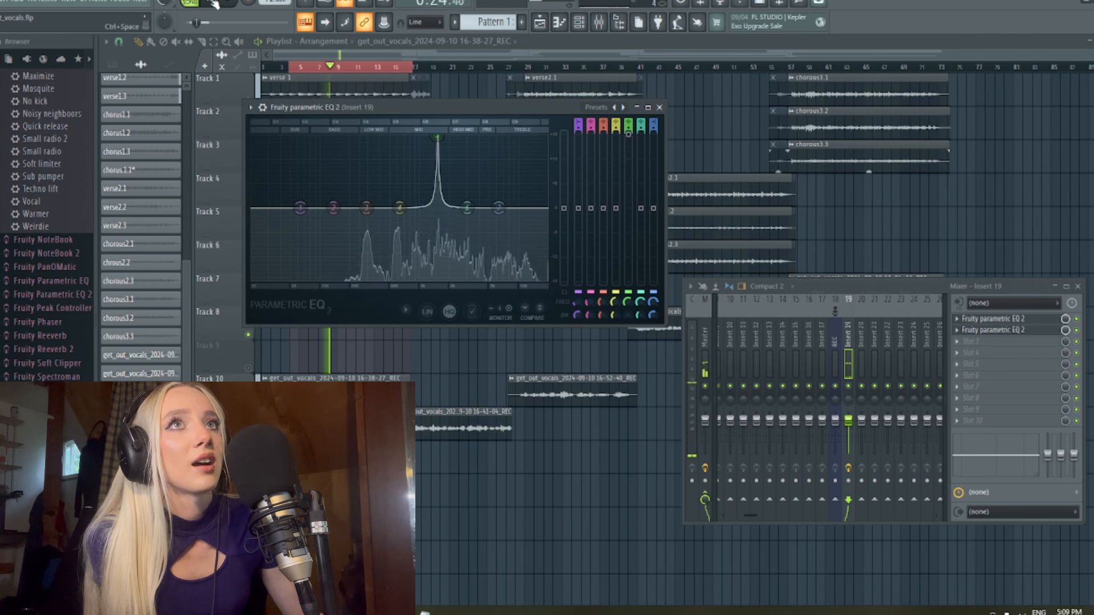
pyautogui.moveTo(437, 138); pyautogui.dragTo(436, 188)
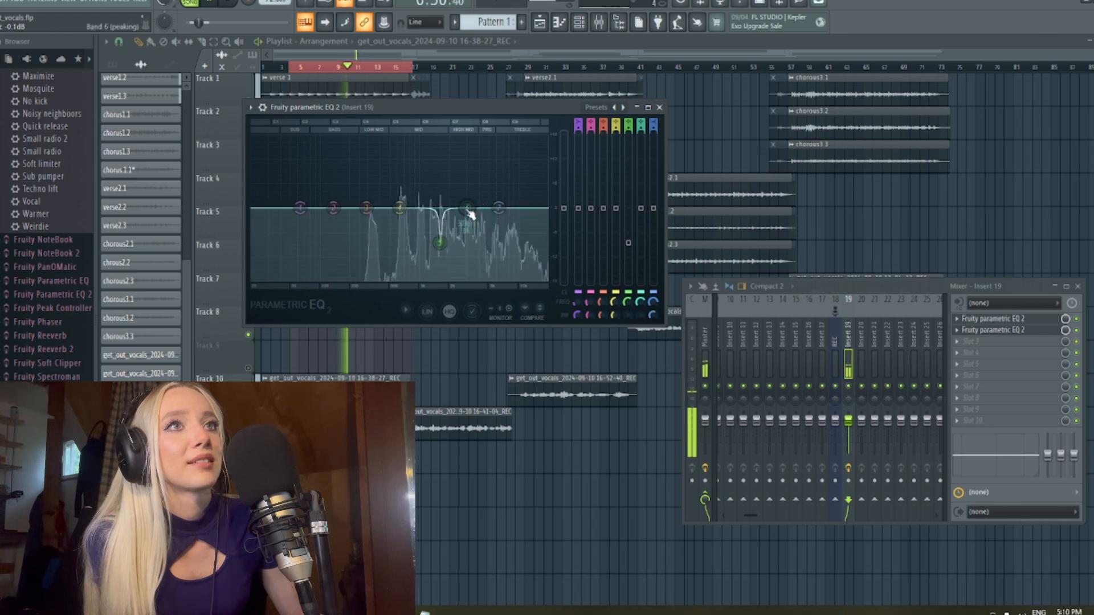
pyautogui.moveTo(466, 207); pyautogui.dragTo(478, 137)
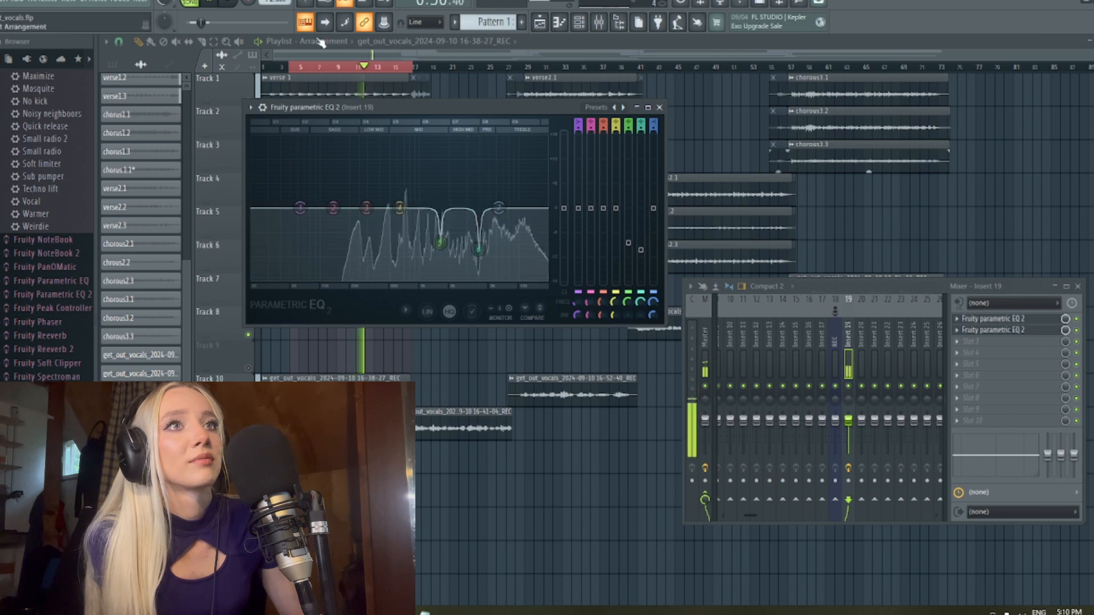
# - Load Fruity Reeverb 2 in the third effect slot of Insert 19 and place its window beside the EQ
pyautogui.click(1010, 346)
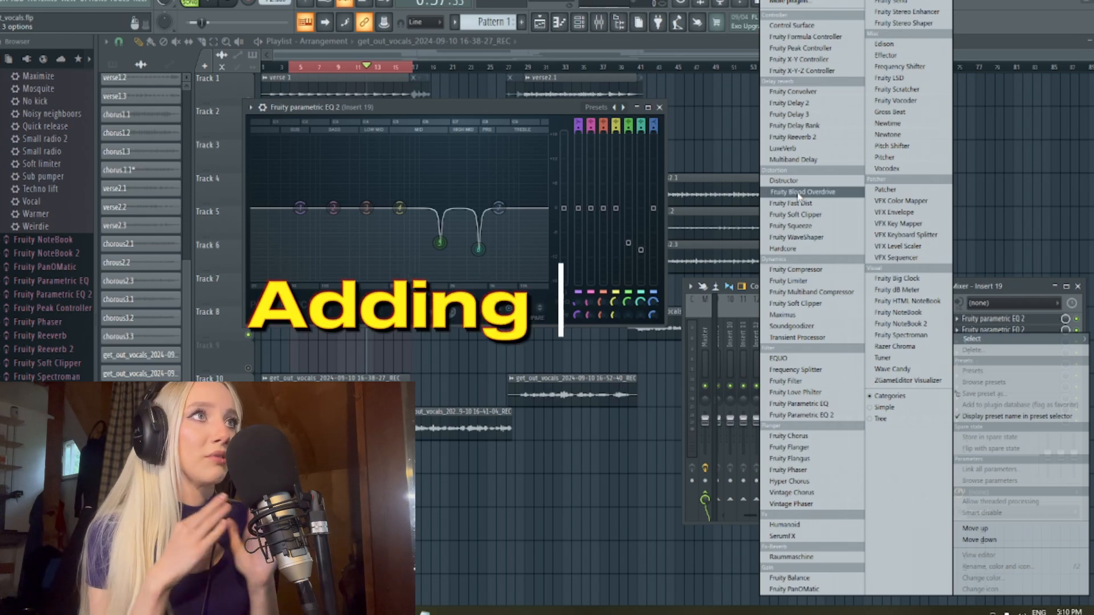
pyautogui.click(805, 137)
pyautogui.moveTo(358, 117); pyautogui.dragTo(727, 147)
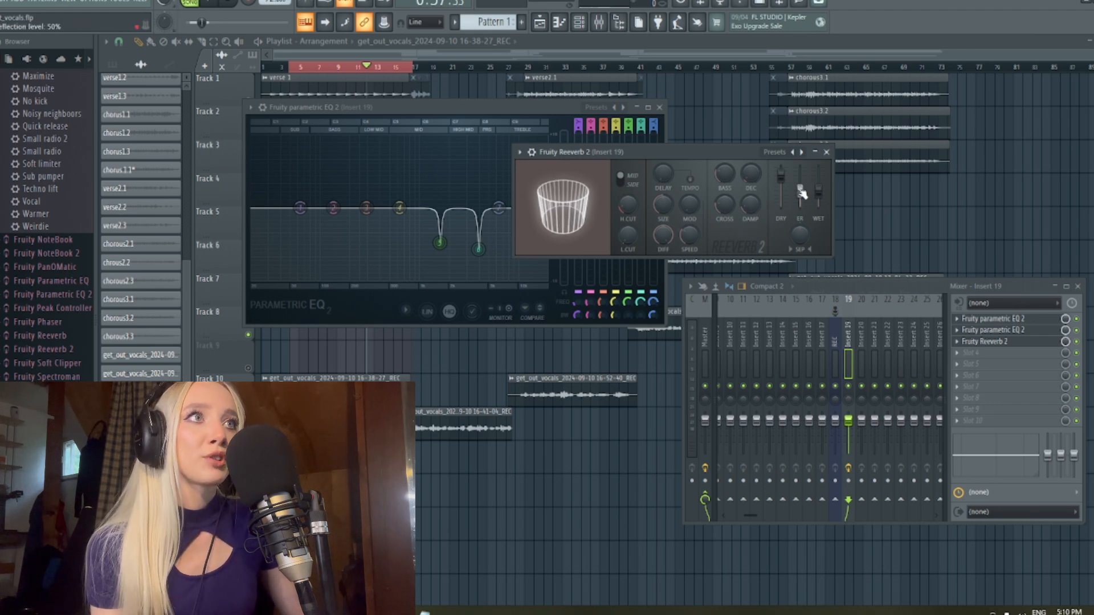
# - Balance the reverb's dry, early reflection and wet levels while playing the vocal, and adjust its low cut and bass
pyautogui.moveTo(800, 190)
pyautogui.mouseDown()
pyautogui.moveTo(800, 169)
pyautogui.moveTo(780, 188)
pyautogui.mouseUp()
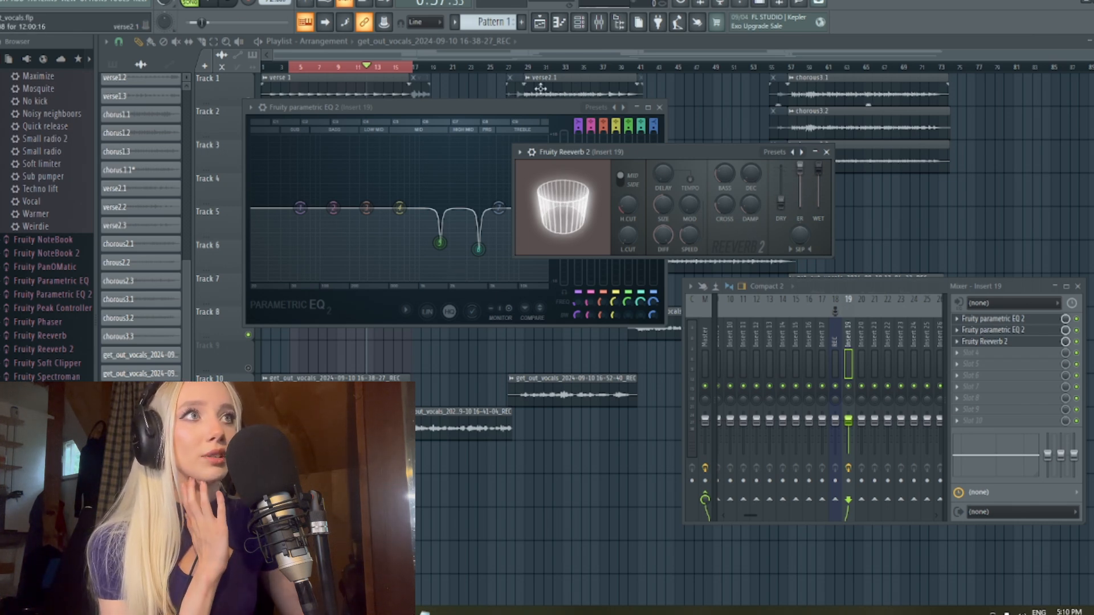
pyautogui.click(213, 4)
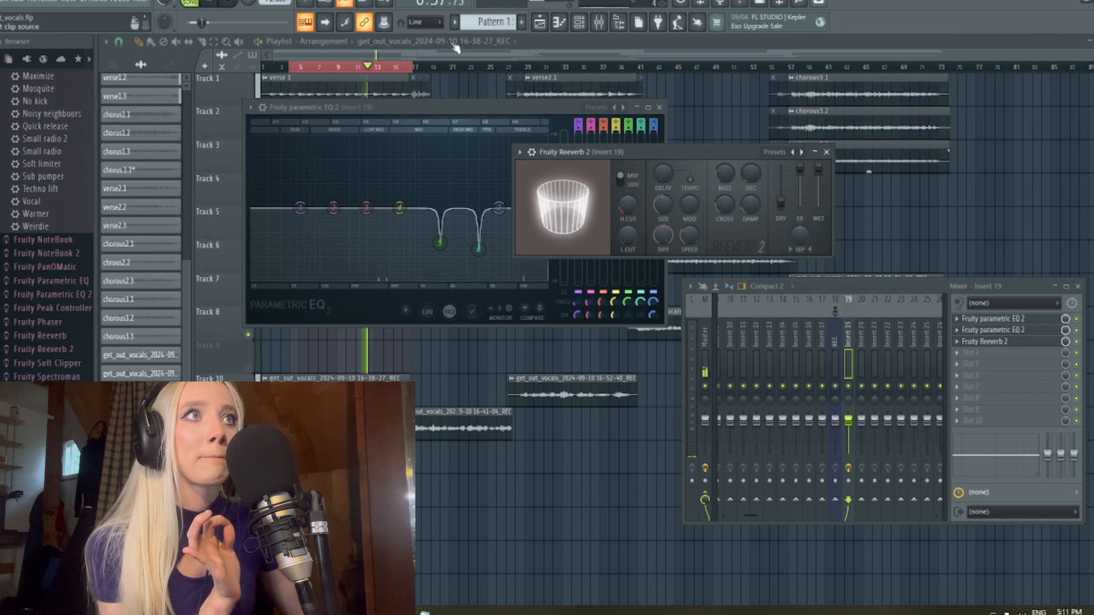
pyautogui.click(211, 4)
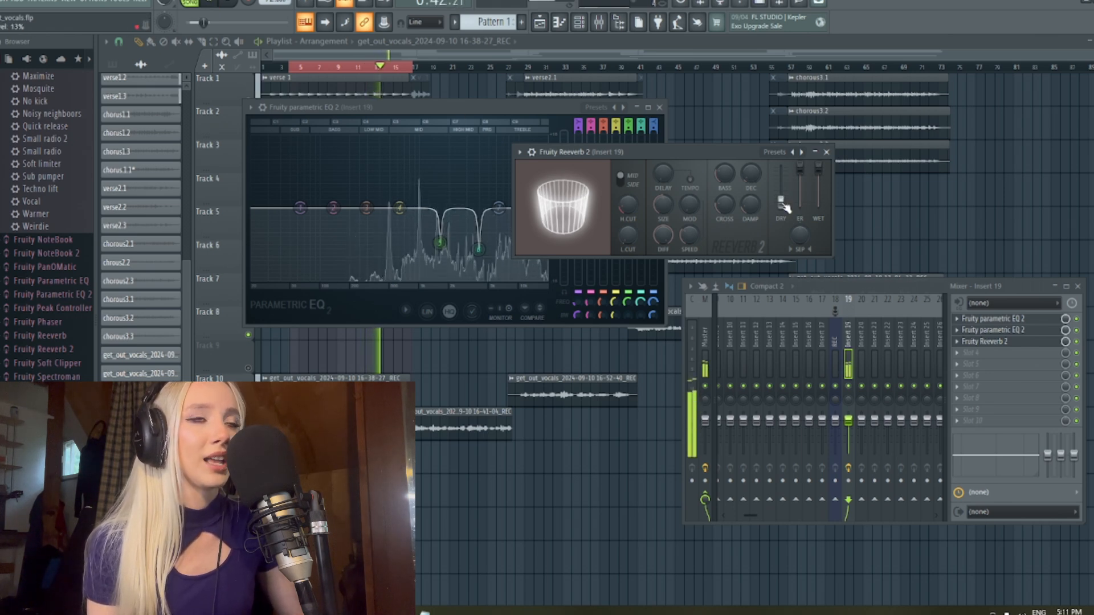
pyautogui.moveTo(784, 206); pyautogui.dragTo(819, 196)
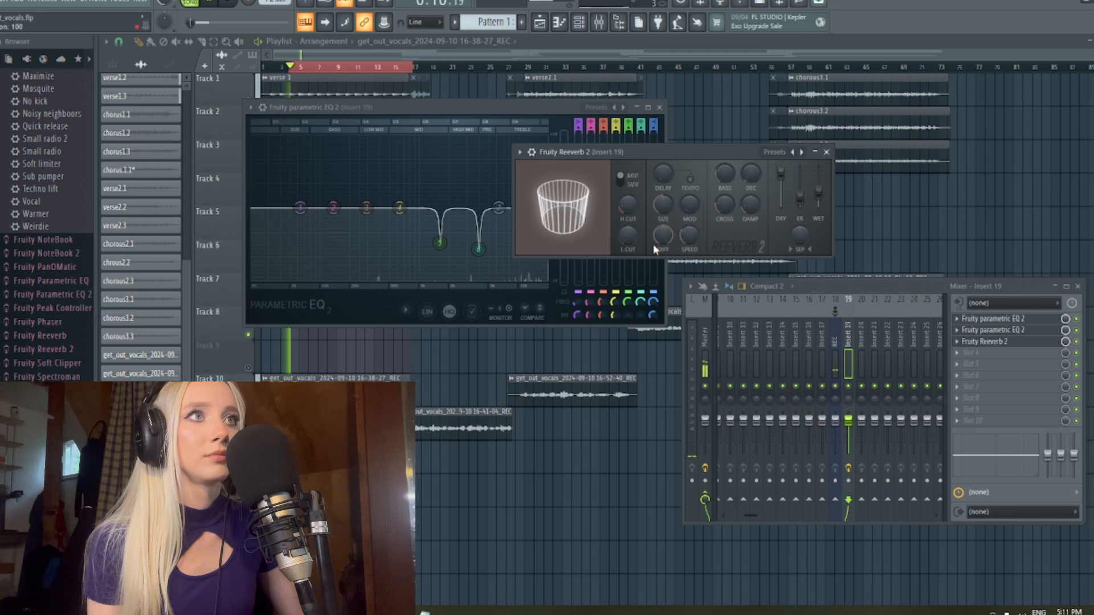
pyautogui.moveTo(631, 234); pyautogui.dragTo(630, 222)
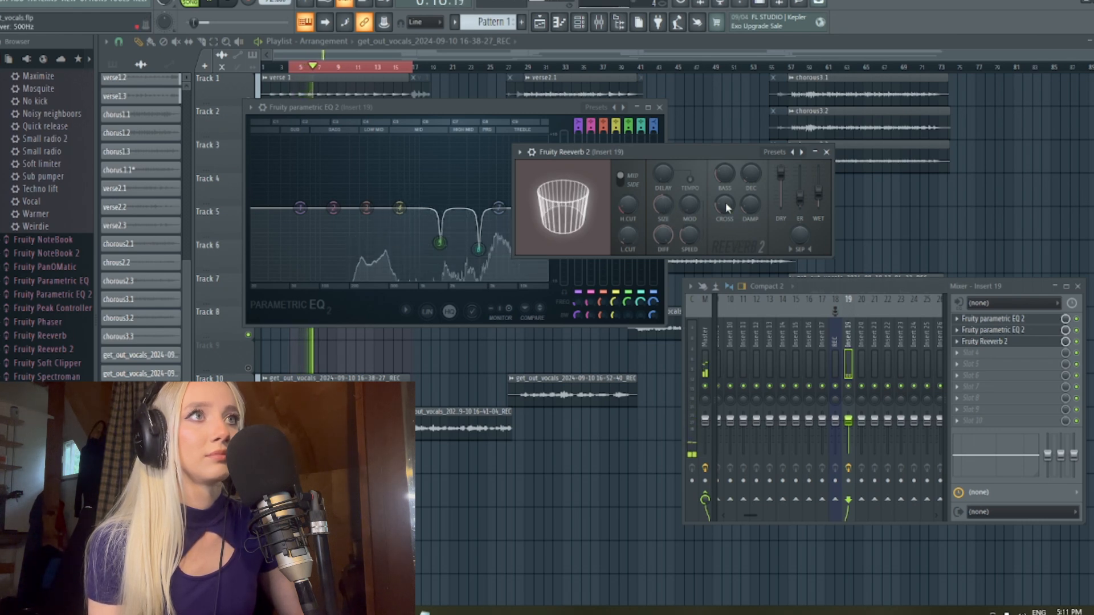
pyautogui.moveTo(724, 173); pyautogui.dragTo(725, 184)
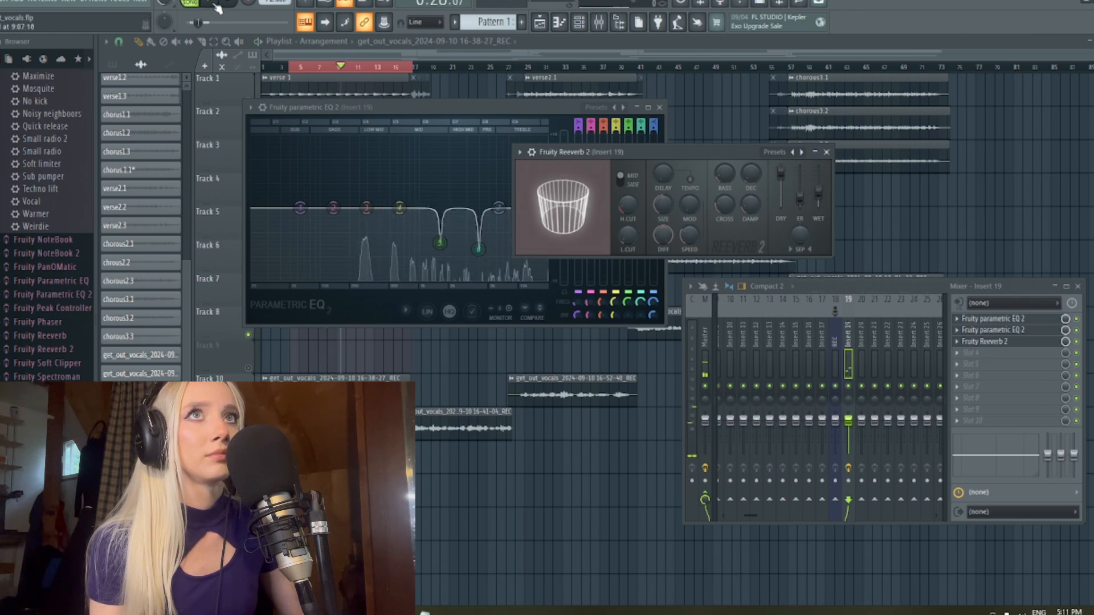
# - Load Fruity Delay 3 in the fourth effect slot of Insert 19 and place its window clear of the mixer
pyautogui.click(981, 353)
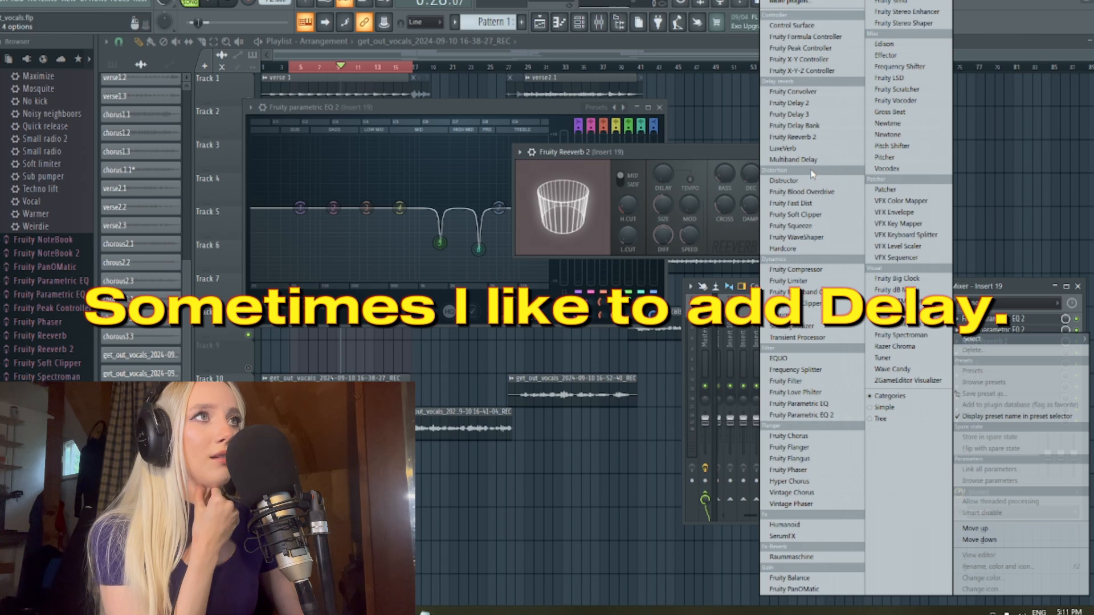
pyautogui.click(815, 115)
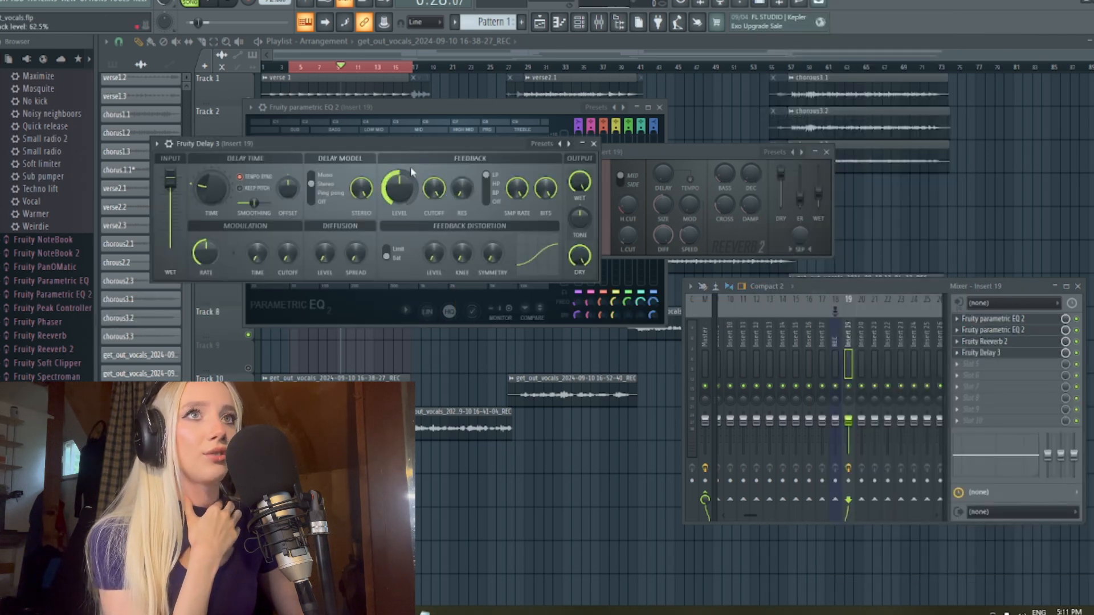
pyautogui.moveTo(419, 143); pyautogui.dragTo(650, 165)
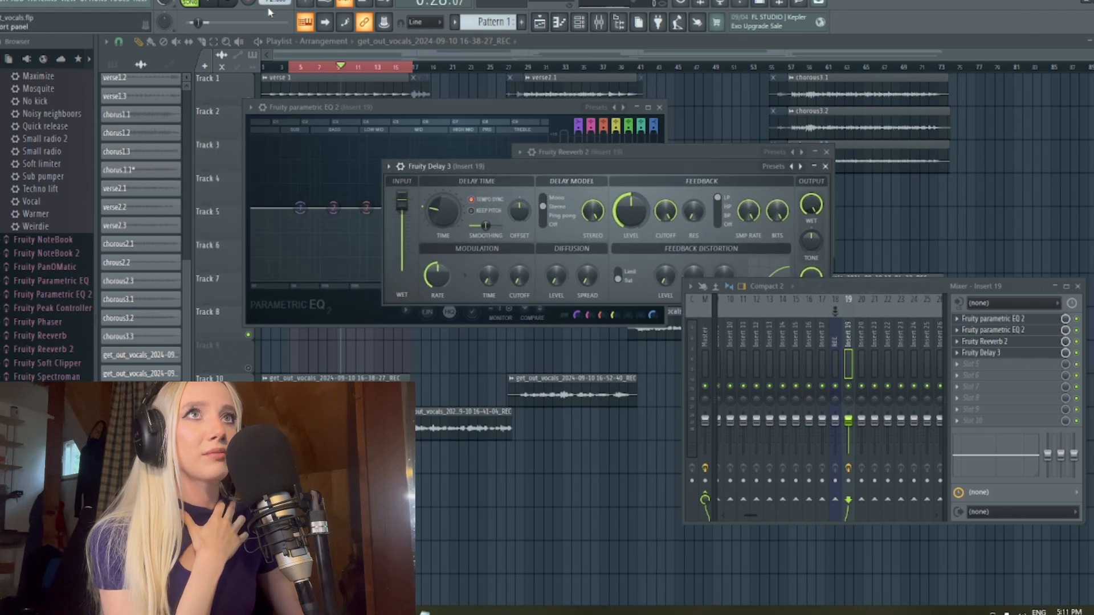
pyautogui.click(218, 3)
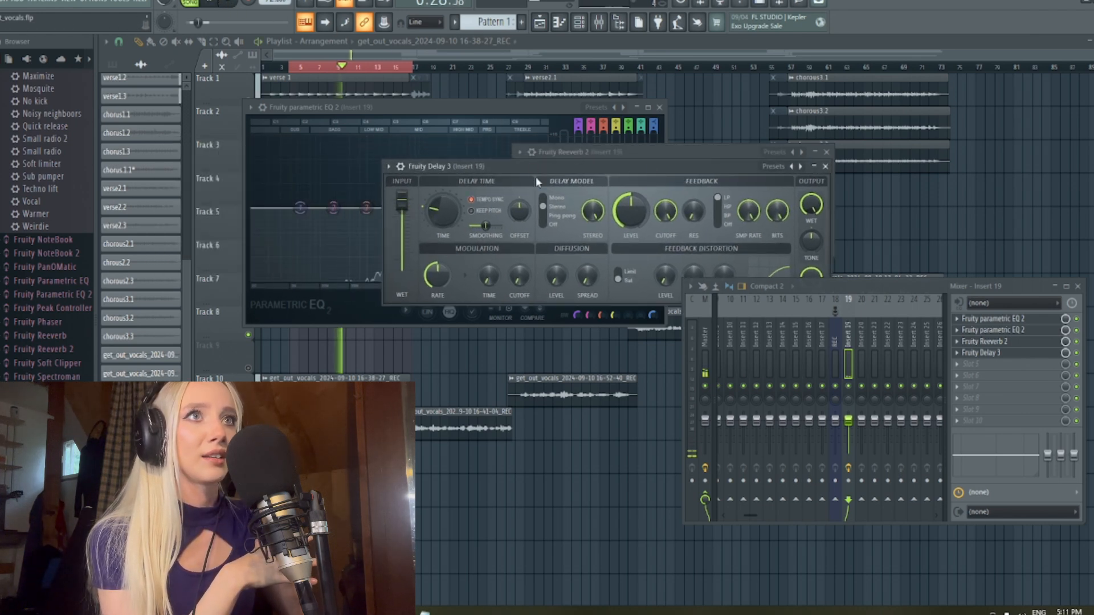
pyautogui.moveTo(524, 165); pyautogui.dragTo(487, 131)
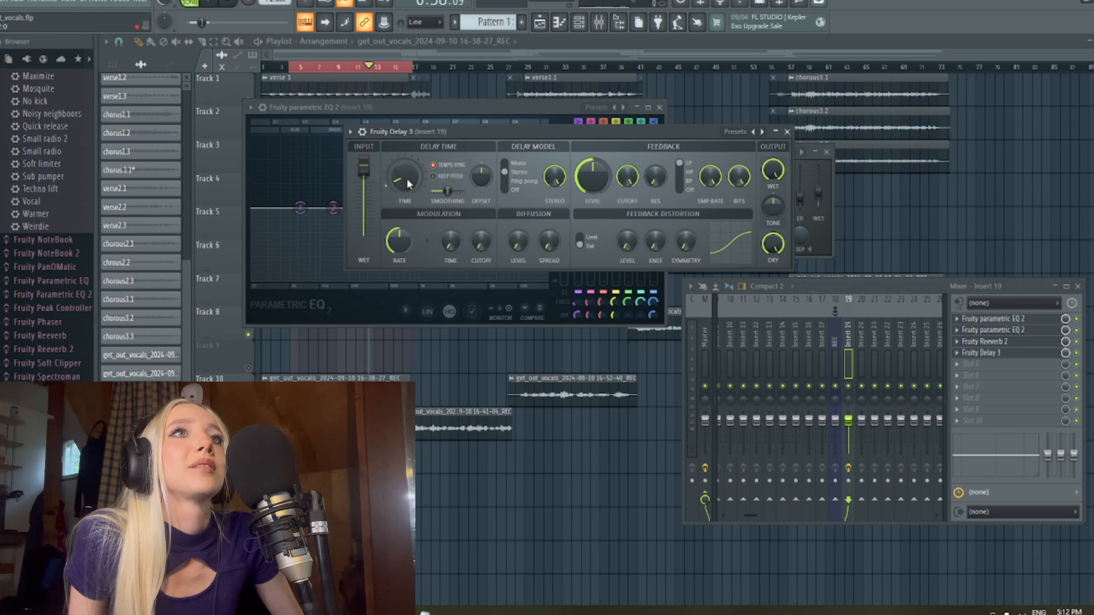
# - Adjust the delay's time and wet output during playback, and compare the delay models before choosing Stereo
pyautogui.moveTo(407, 179); pyautogui.dragTo(407, 186)
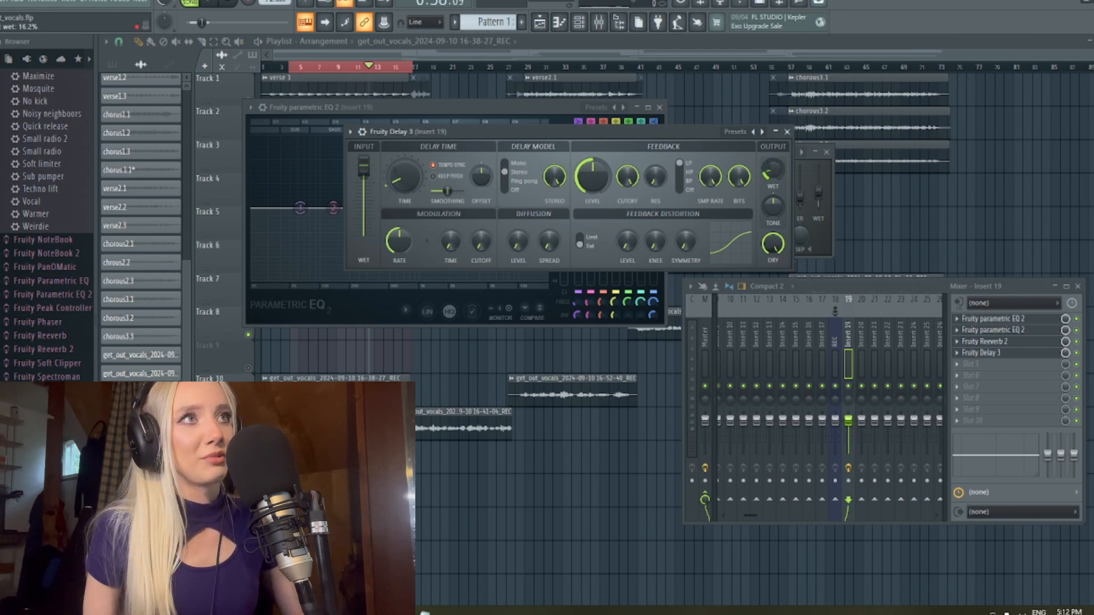
pyautogui.click(214, 6)
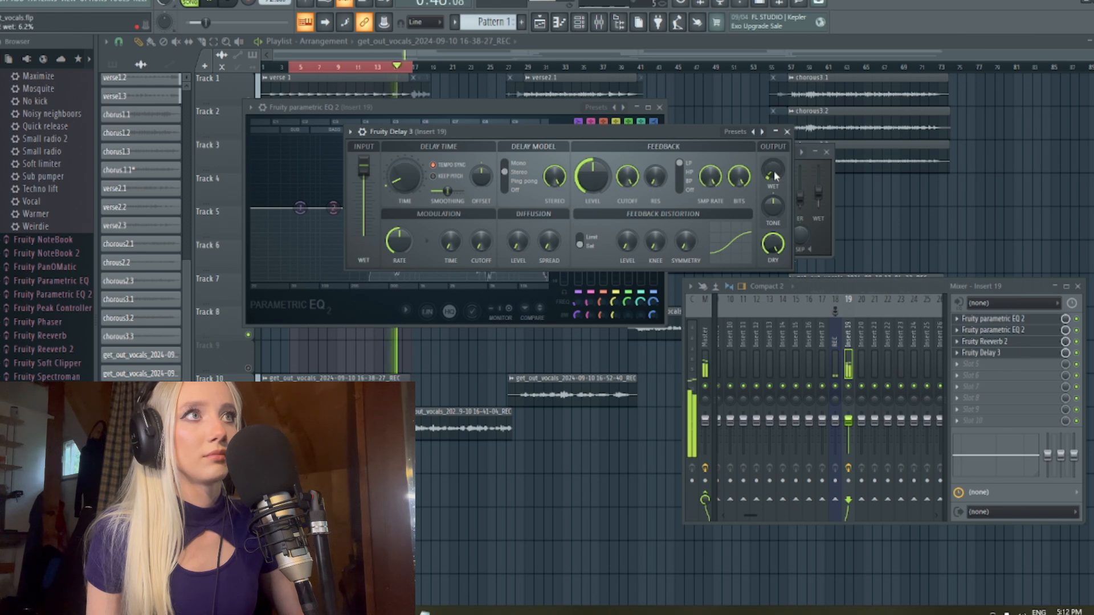
pyautogui.moveTo(774, 171); pyautogui.dragTo(774, 139)
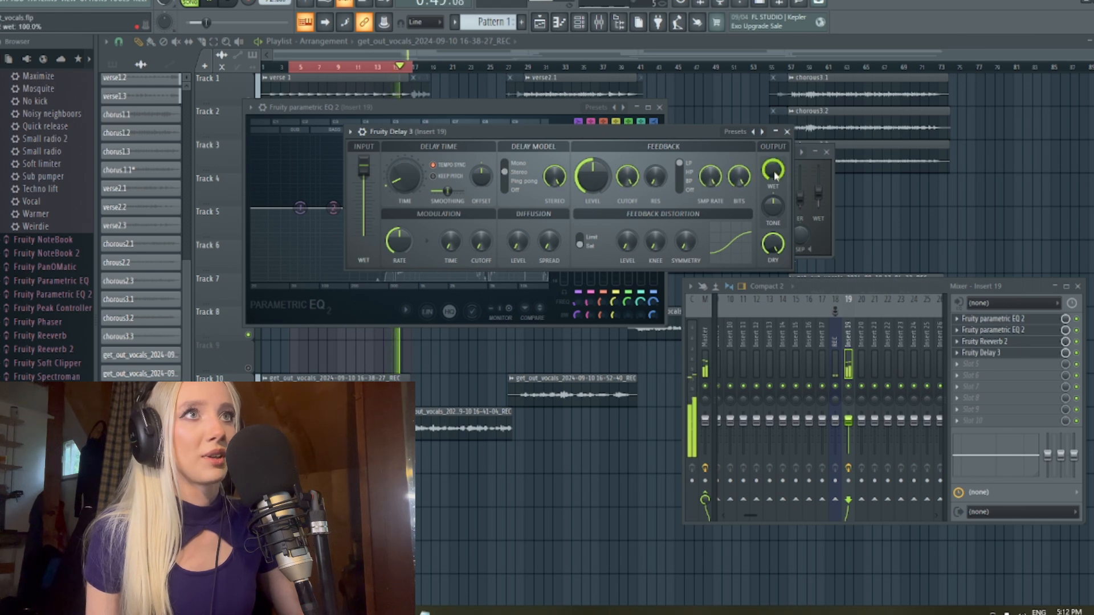
pyautogui.click(508, 186)
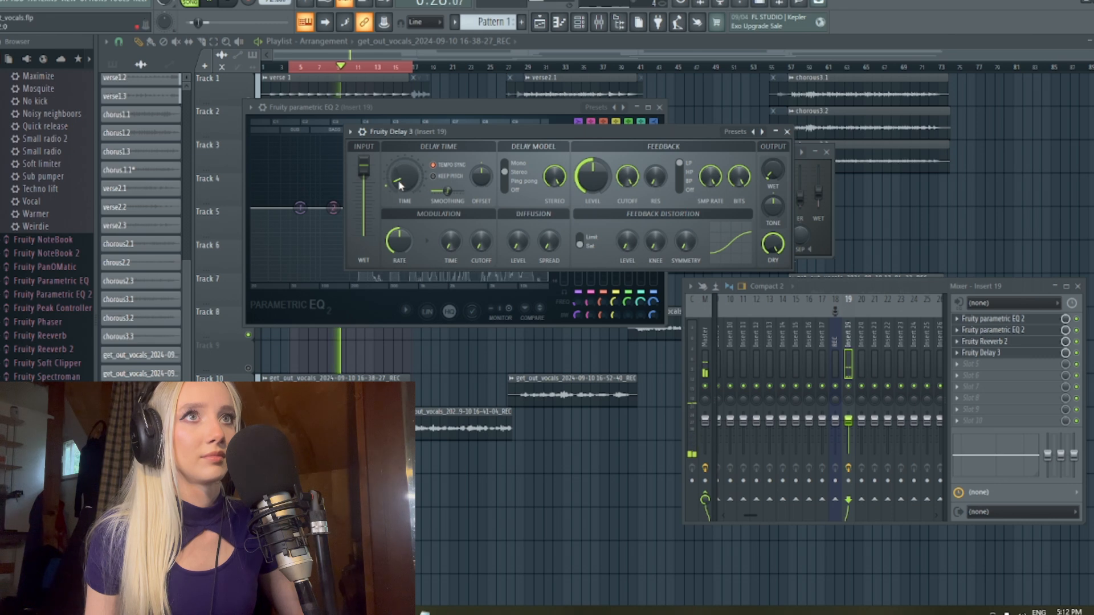
pyautogui.click(509, 183)
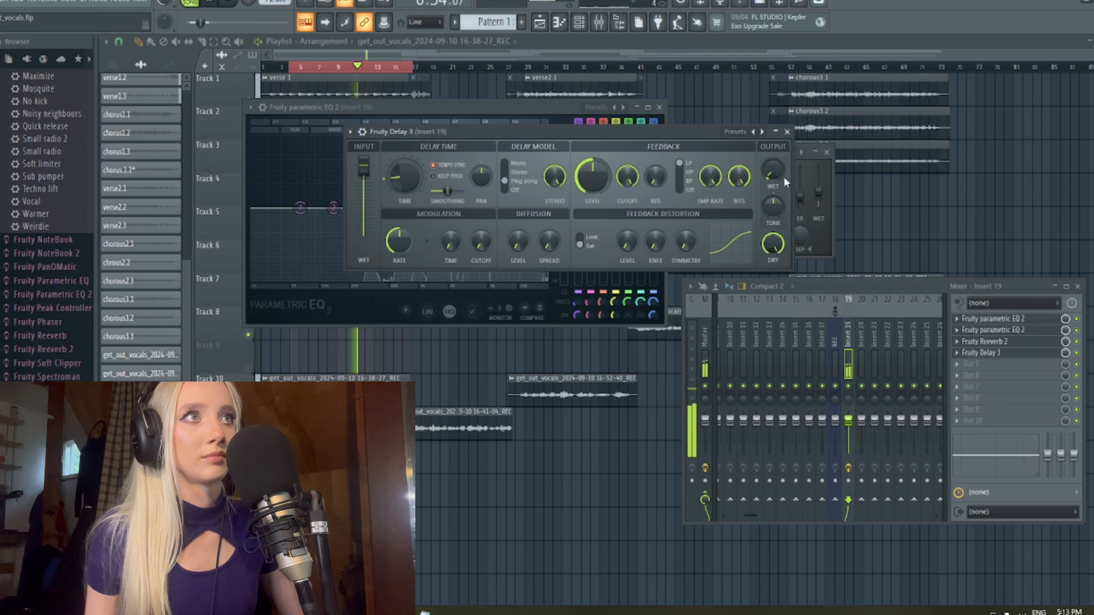
pyautogui.click(511, 170)
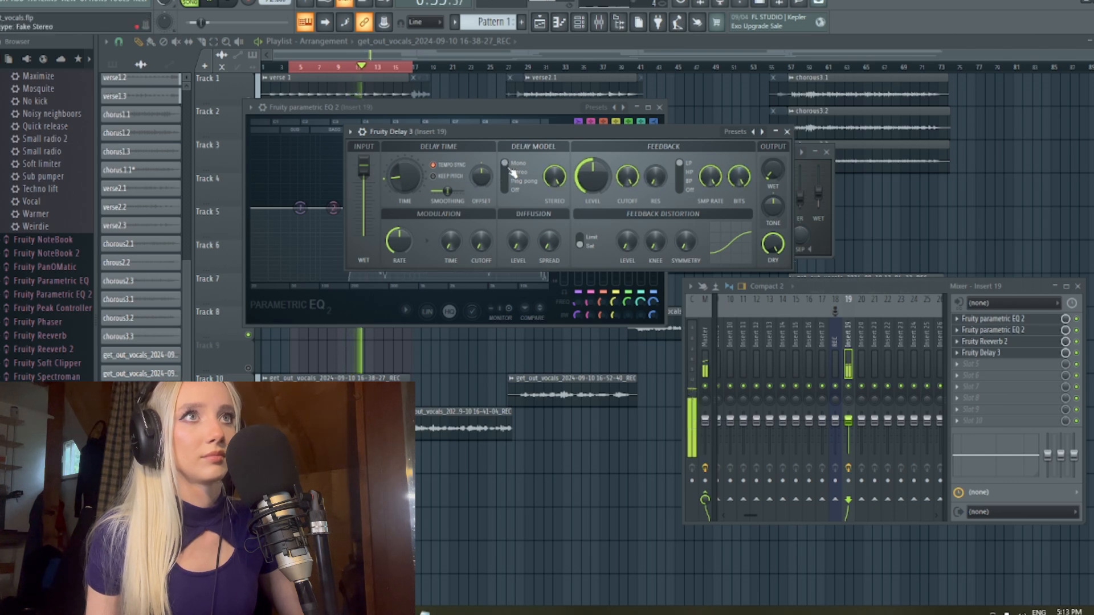
pyautogui.click(506, 190)
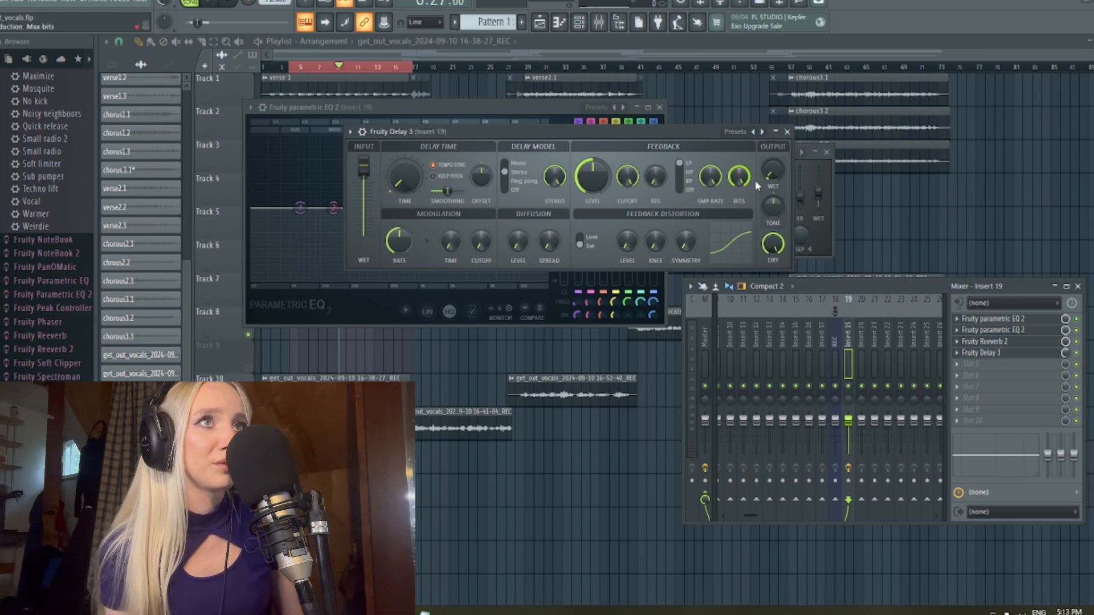
pyautogui.click(1005, 368)
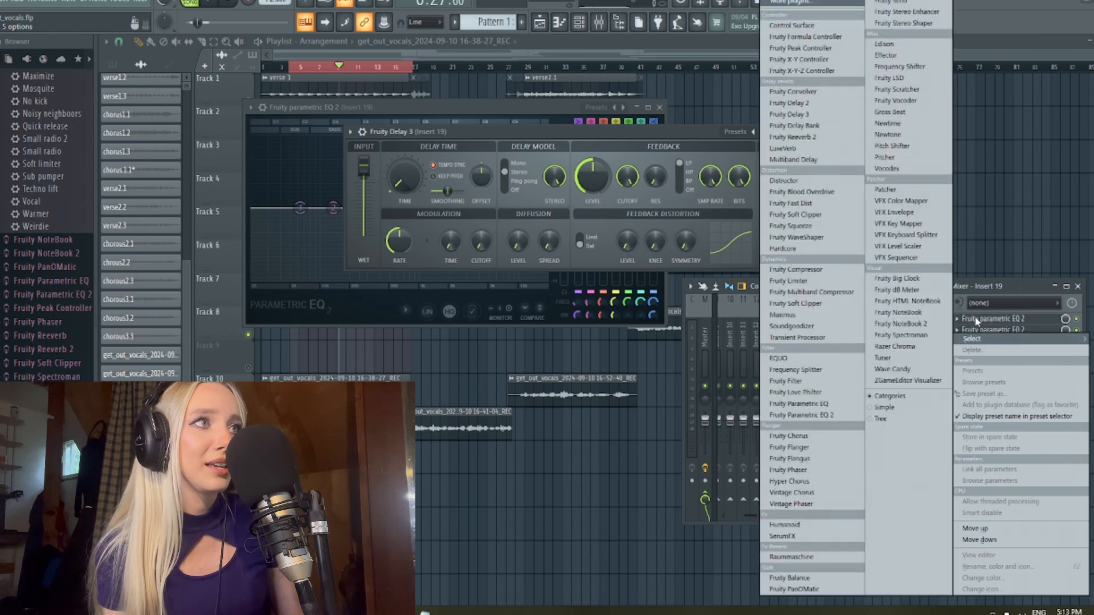
pyautogui.click(976, 328)
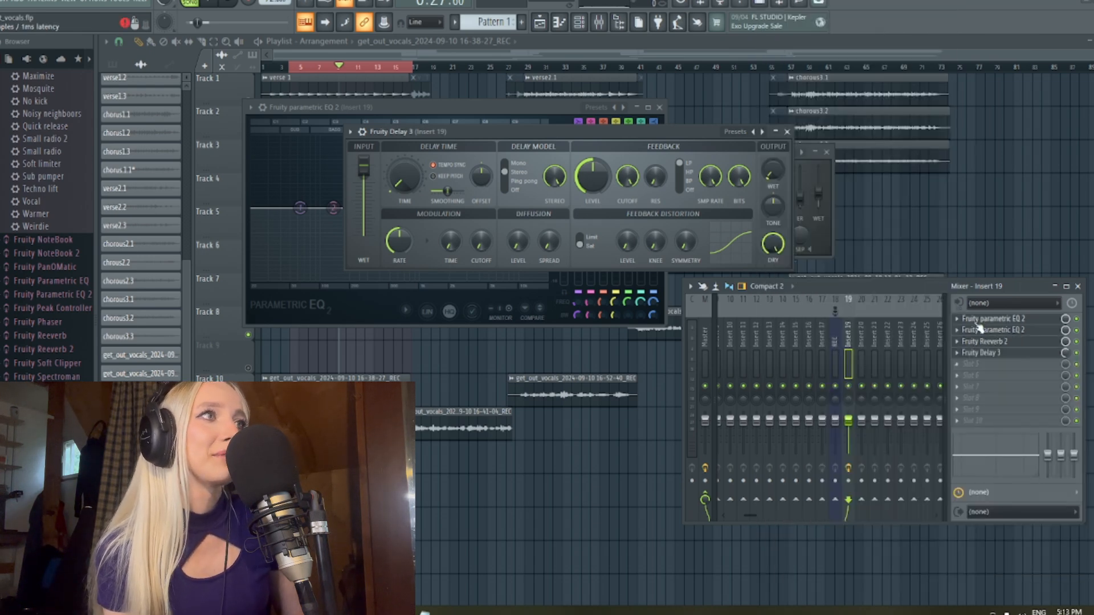
pyautogui.click(985, 367)
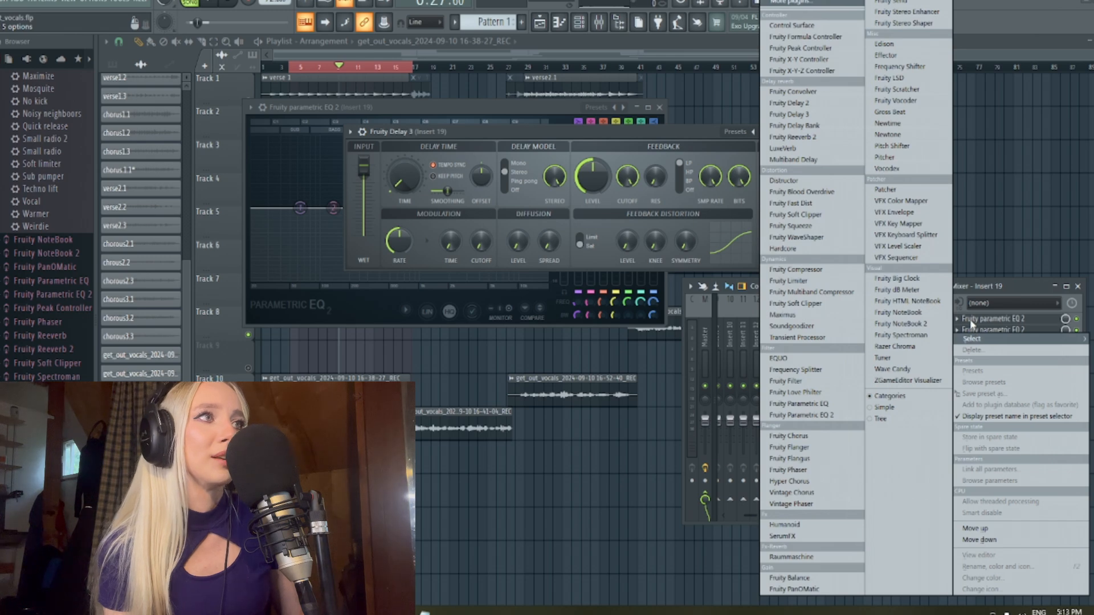
pyautogui.click(972, 323)
# - Load Fruity Compressor in the fifth effect slot of Insert 19 and move its window over the delay
pyautogui.click(988, 363)
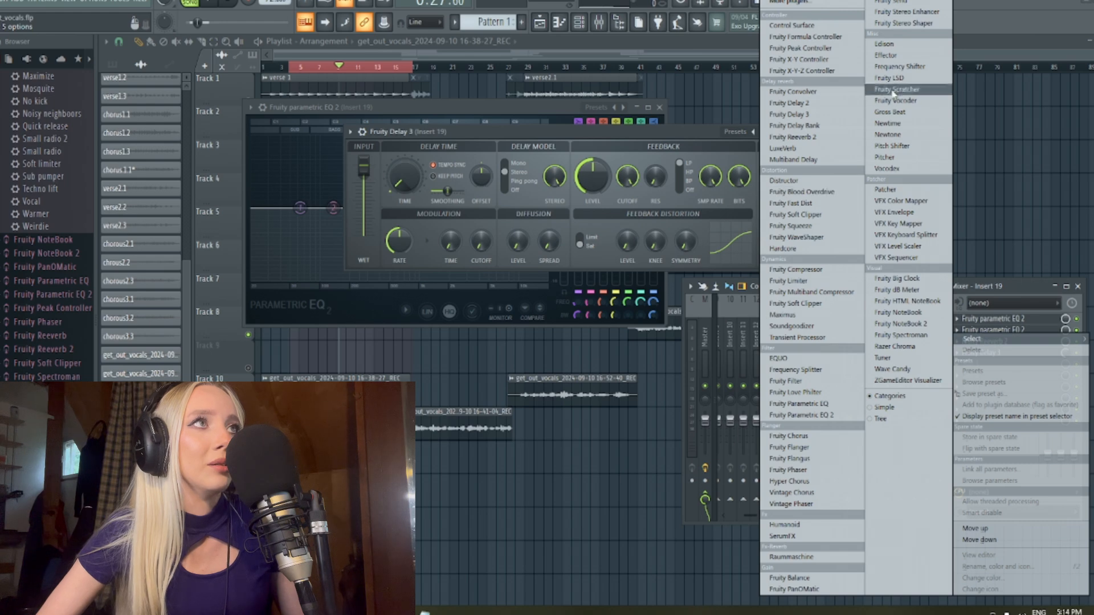
pyautogui.click(800, 276)
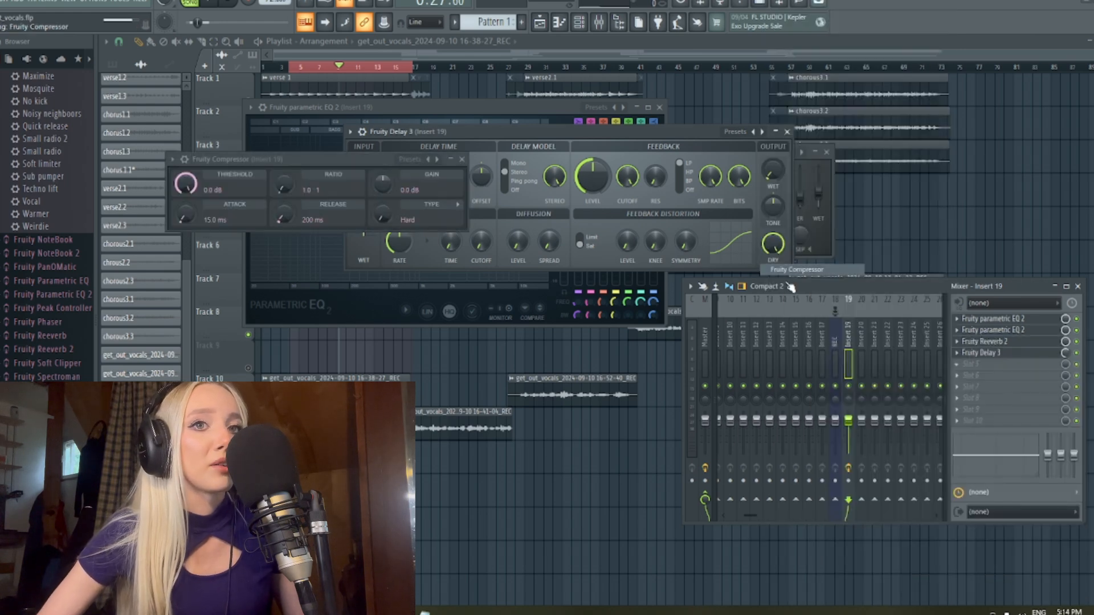
pyautogui.moveTo(370, 165); pyautogui.dragTo(570, 182)
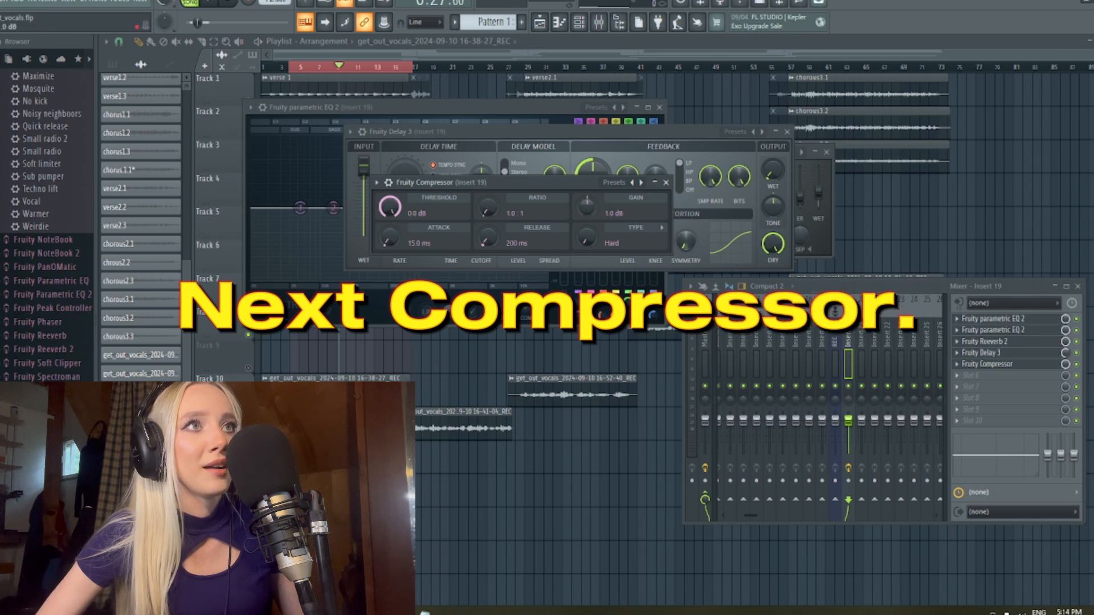
# - Set the compressor to about -17.8 dB threshold, 2.6 dB gain, 21.6 ms attack and Soft type while playing the vocal
pyautogui.moveTo(588, 205); pyautogui.dragTo(588, 204)
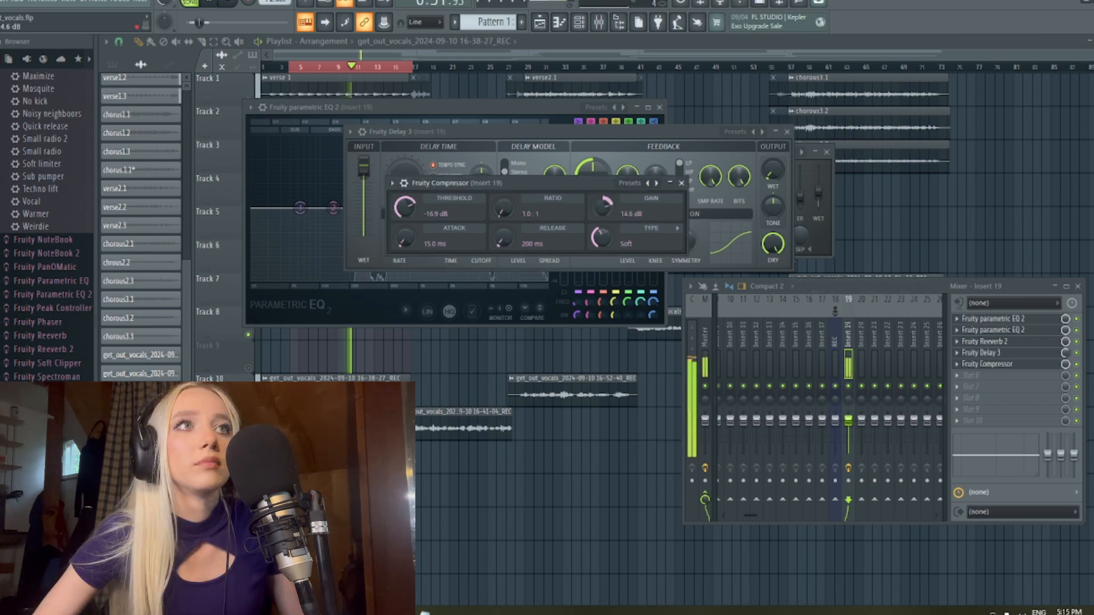
pyautogui.moveTo(602, 207); pyautogui.dragTo(602, 185)
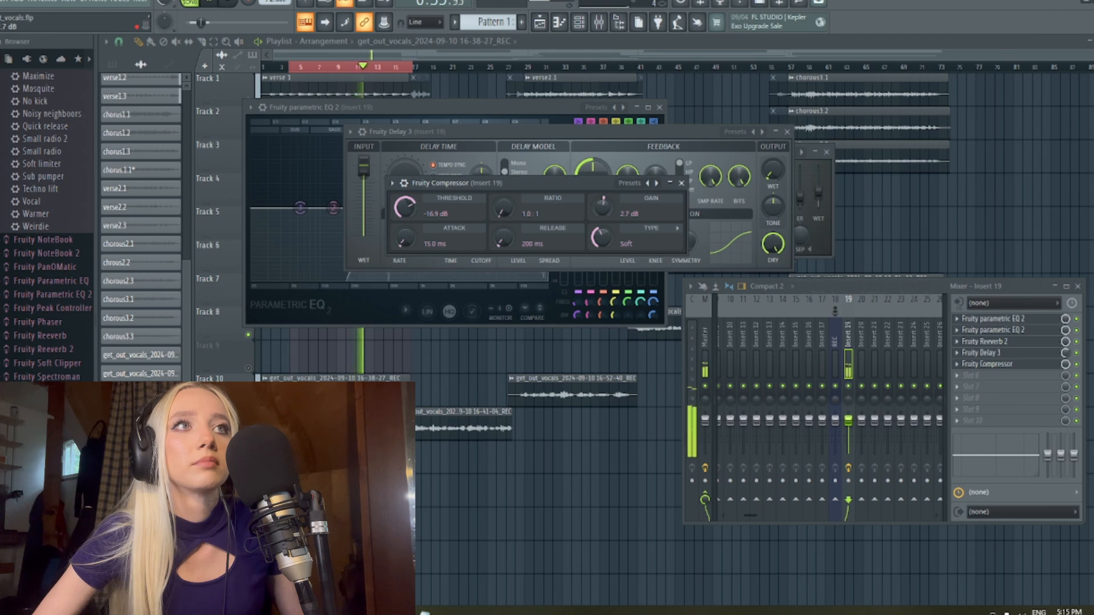
pyautogui.moveTo(602, 207); pyautogui.dragTo(602, 208)
pyautogui.moveTo(405, 207); pyautogui.dragTo(410, 244)
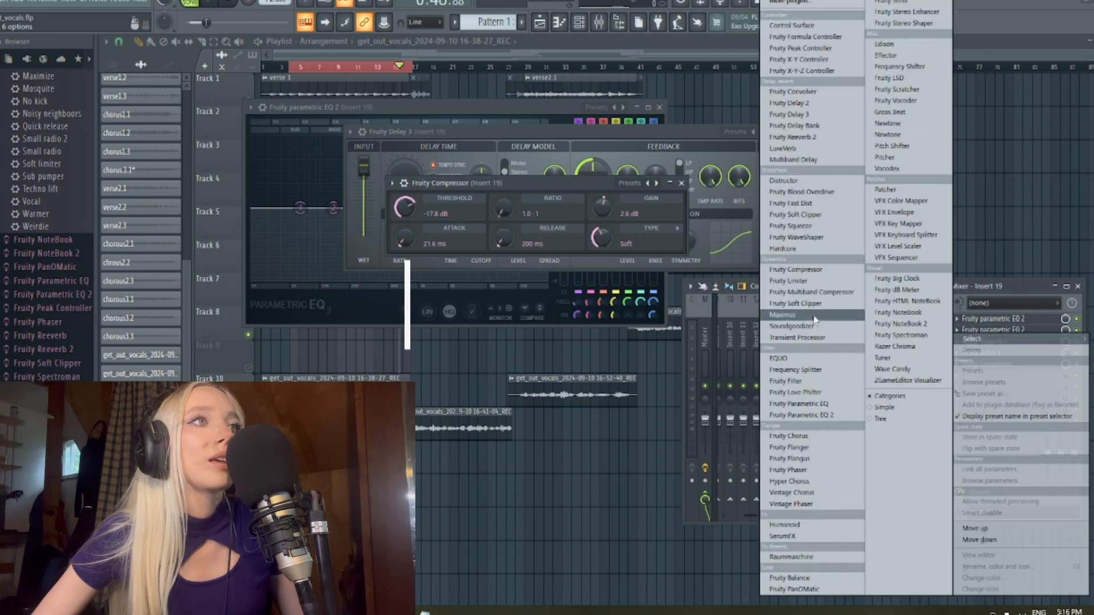
# - Load Fruity Limiter in the sixth effect slot of Insert 19 and lower its ceiling during playback
pyautogui.click(796, 280)
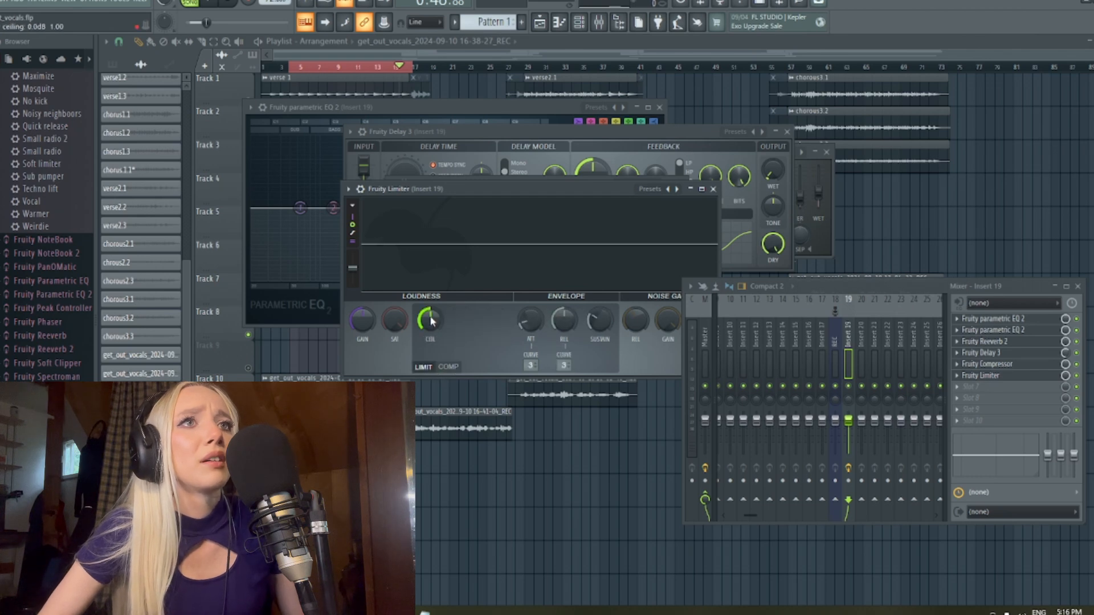
pyautogui.moveTo(431, 320); pyautogui.dragTo(431, 353)
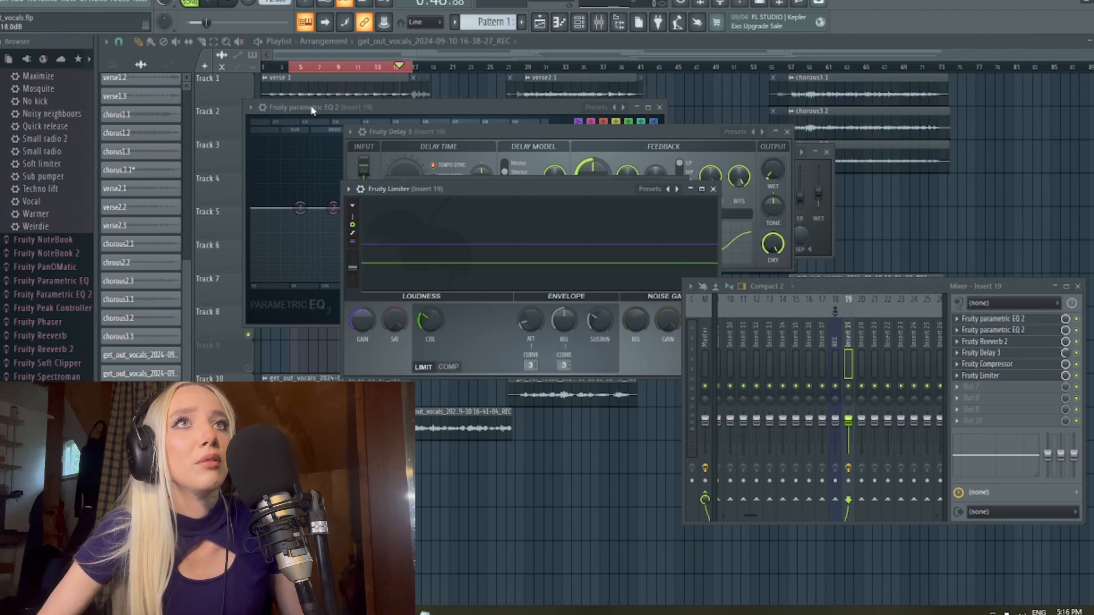
pyautogui.click(214, 6)
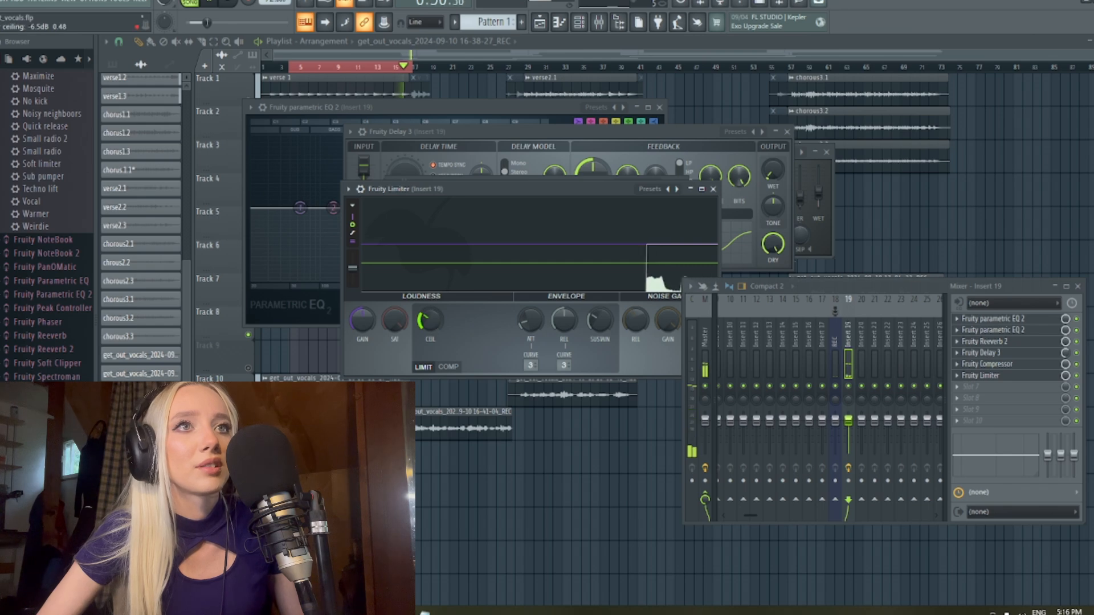
pyautogui.moveTo(434, 322); pyautogui.dragTo(435, 335)
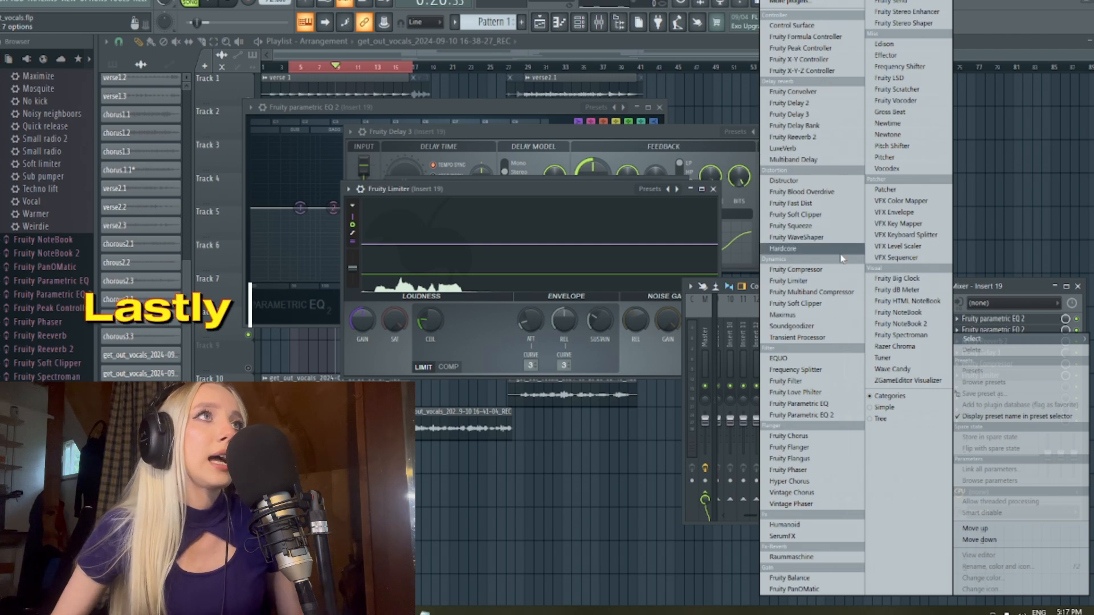
# - Load Maximus in the seventh effect slot of Insert 19 and apply its Clear master preset
pyautogui.click(783, 315)
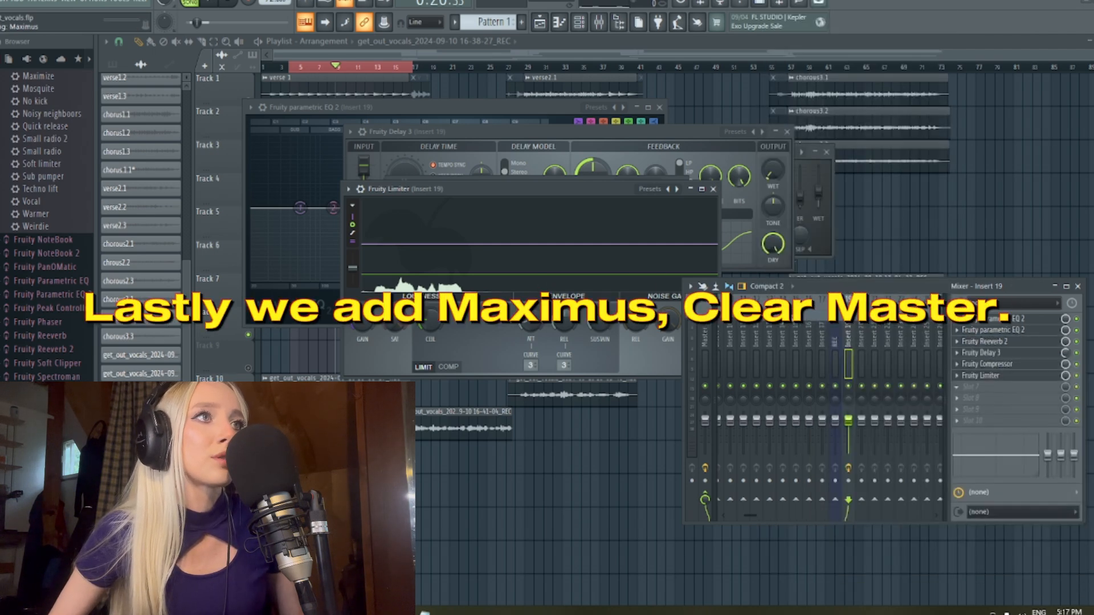
pyautogui.click(625, 188)
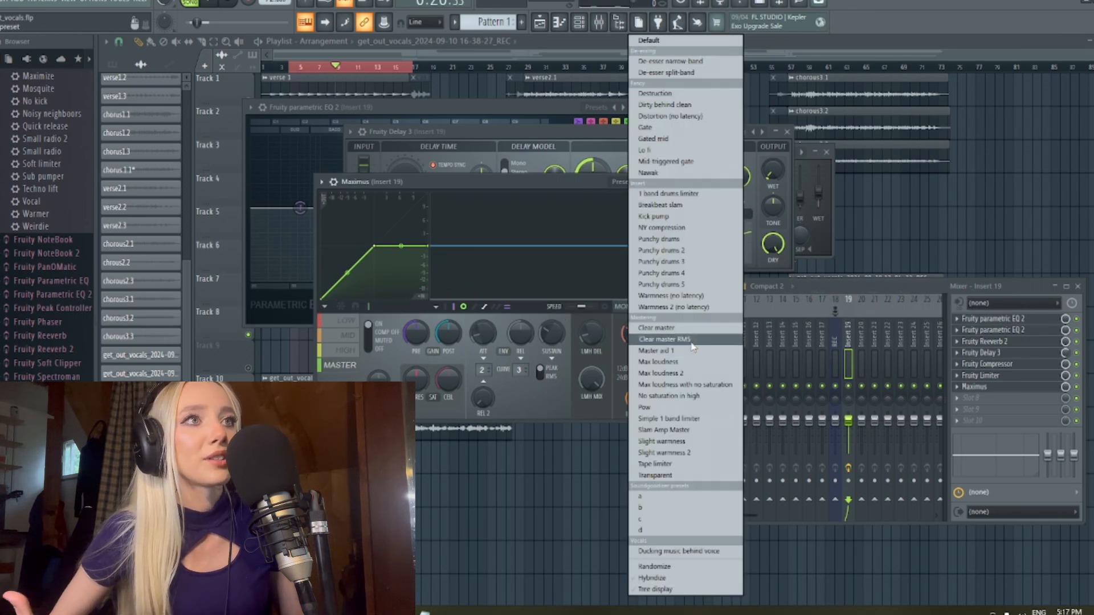
pyautogui.click(678, 328)
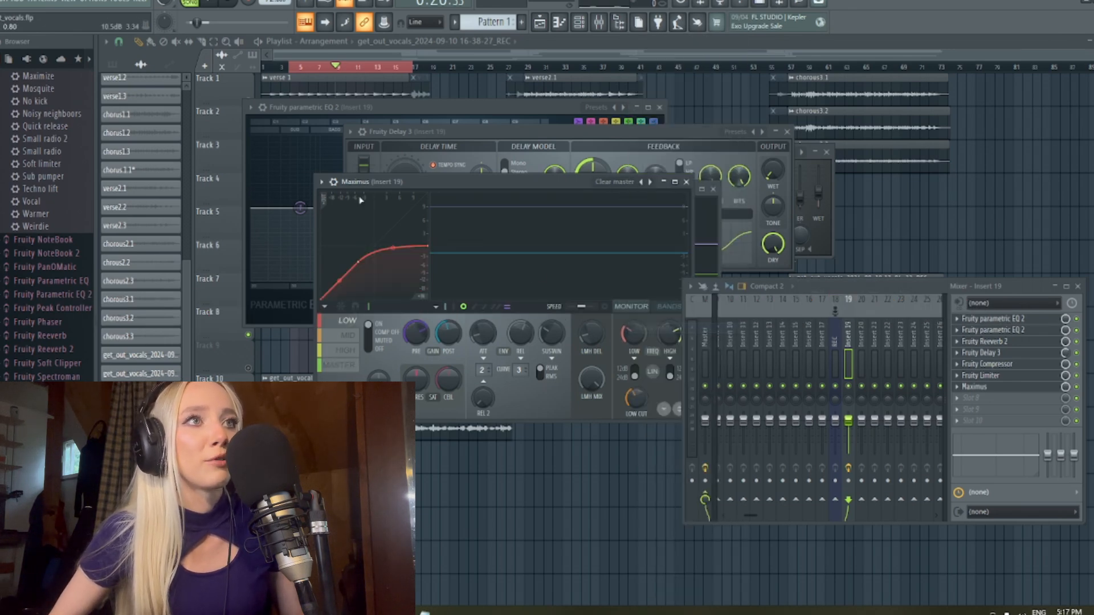
# - Play the verse vocal through the full effects chain and readjust the wet level of Fruity Reeverb 2
pyautogui.click(211, 4)
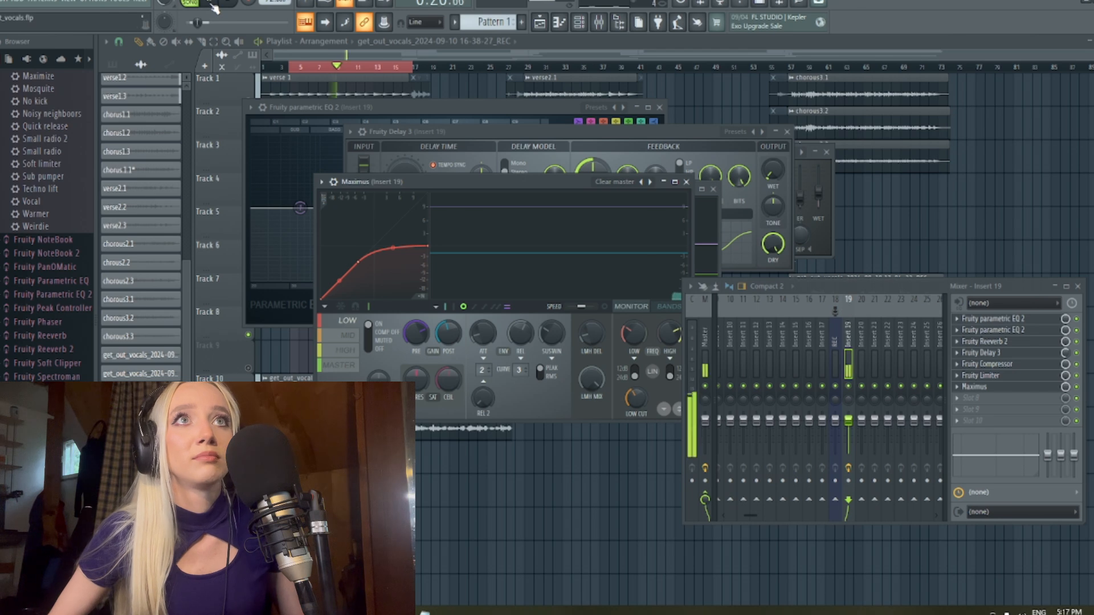
pyautogui.click(298, 69)
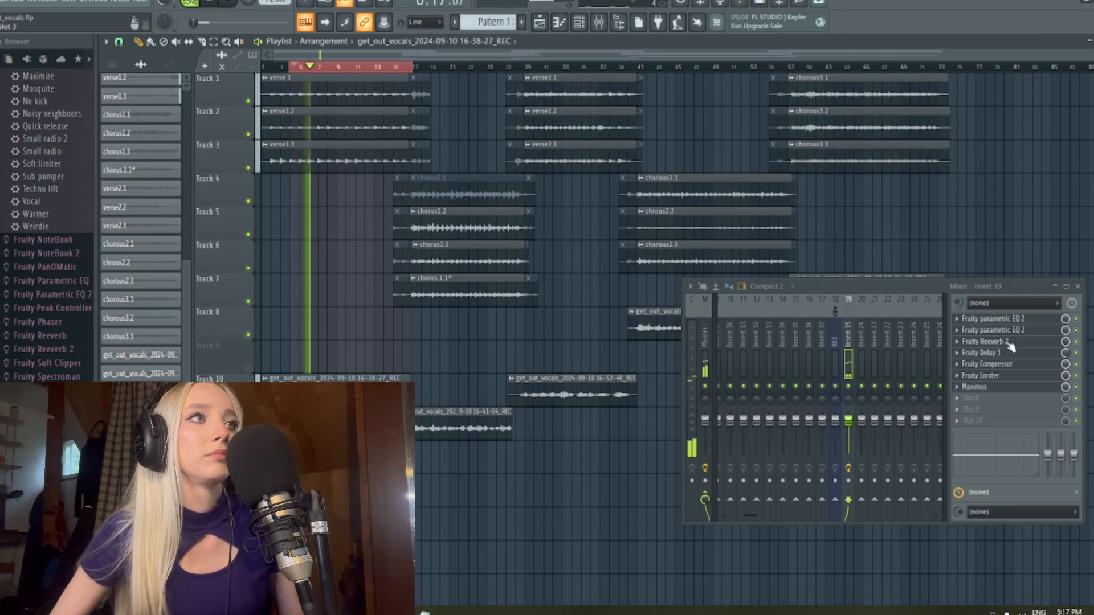
pyautogui.click(980, 342)
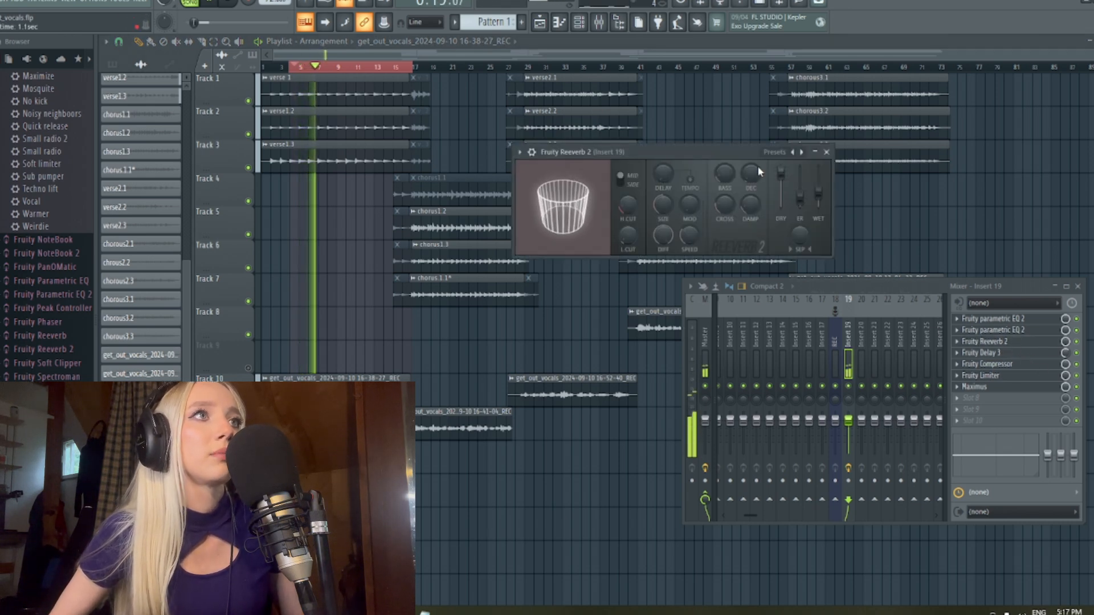
pyautogui.moveTo(819, 193); pyautogui.dragTo(819, 187)
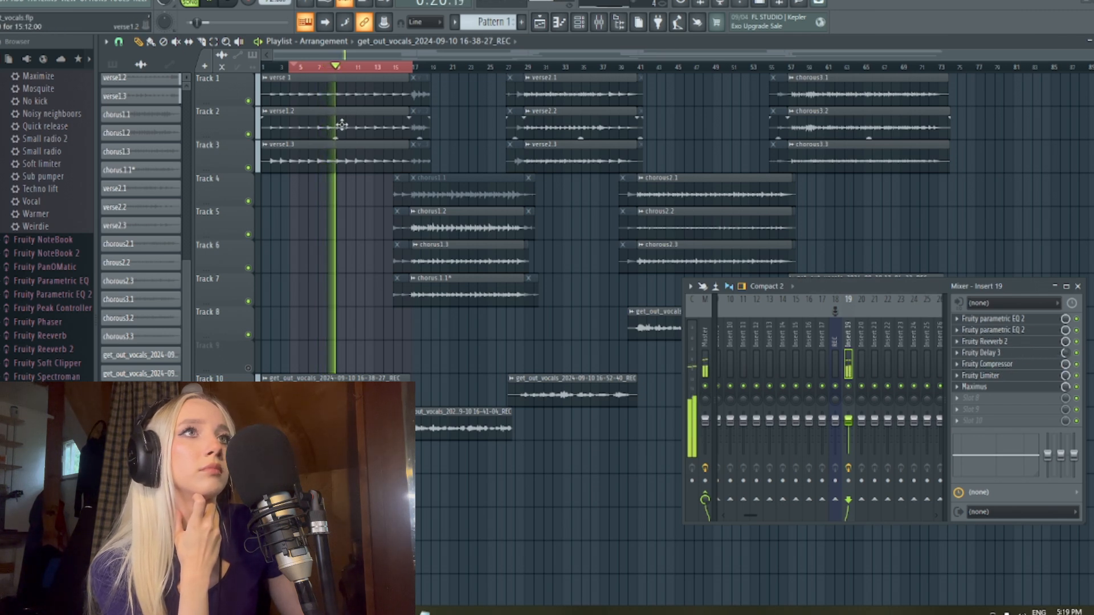
pyautogui.click(210, 5)
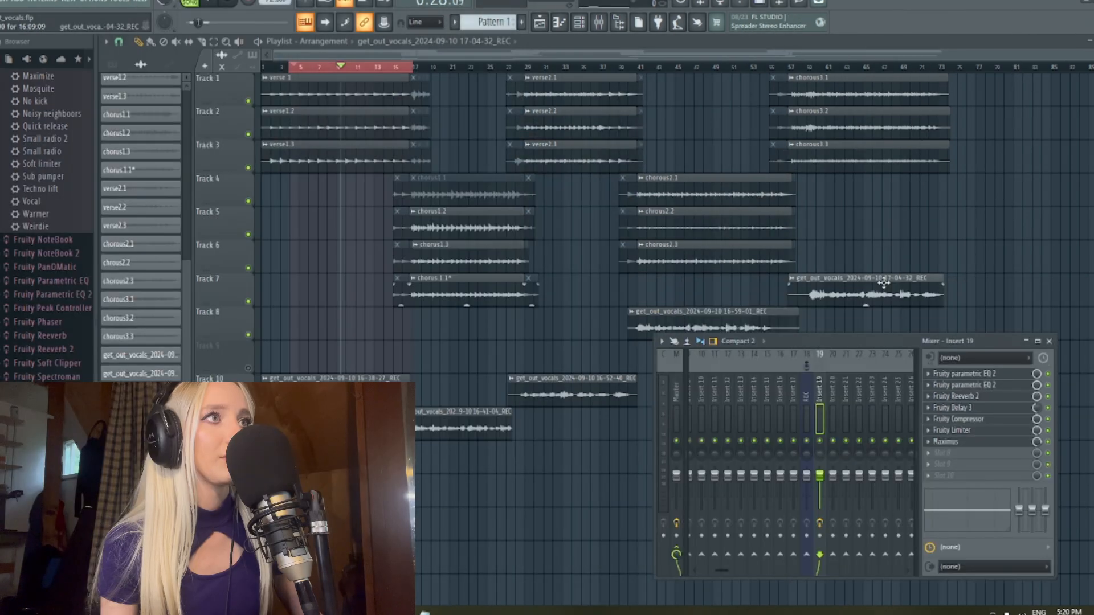
pyautogui.click(793, 278)
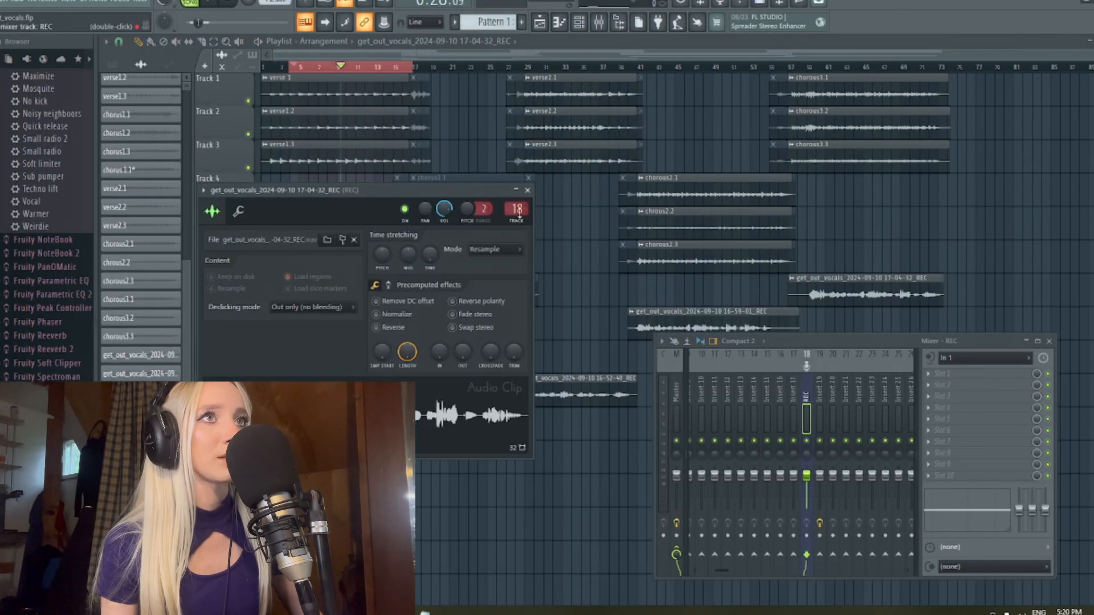
pyautogui.moveTo(518, 210); pyautogui.dragTo(517, 204)
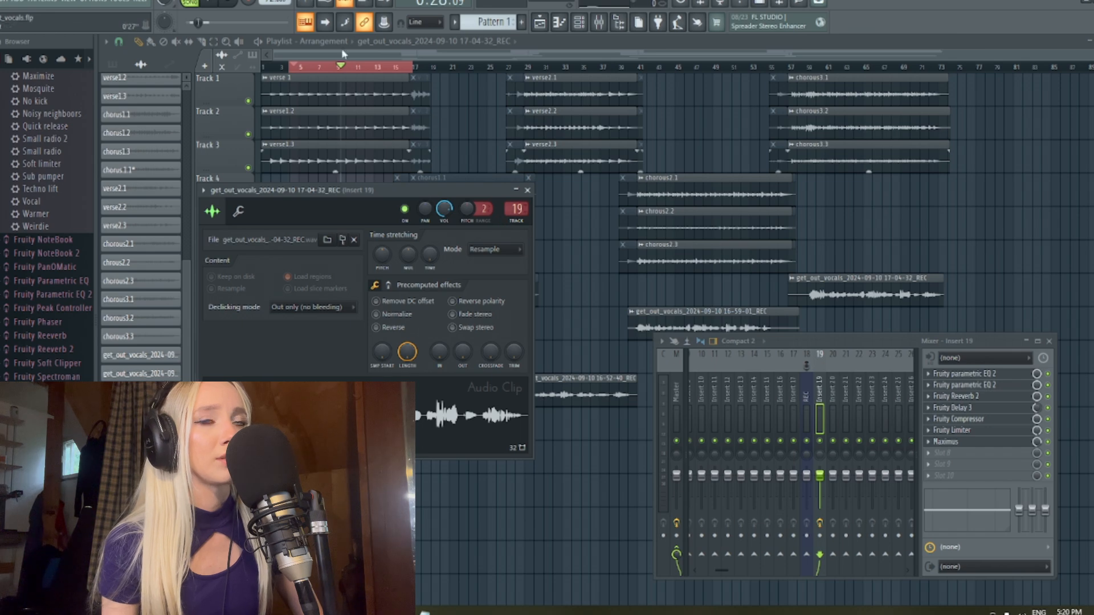
# - Extend the time selection to bar 73, and rename and recolor the main vocal clips mainvoxverse1, mainvoxchorus1, mainvoxverse2, mainvoxchorus2 and mainvox3
pyautogui.moveTo(410, 70); pyautogui.dragTo(940, 151)
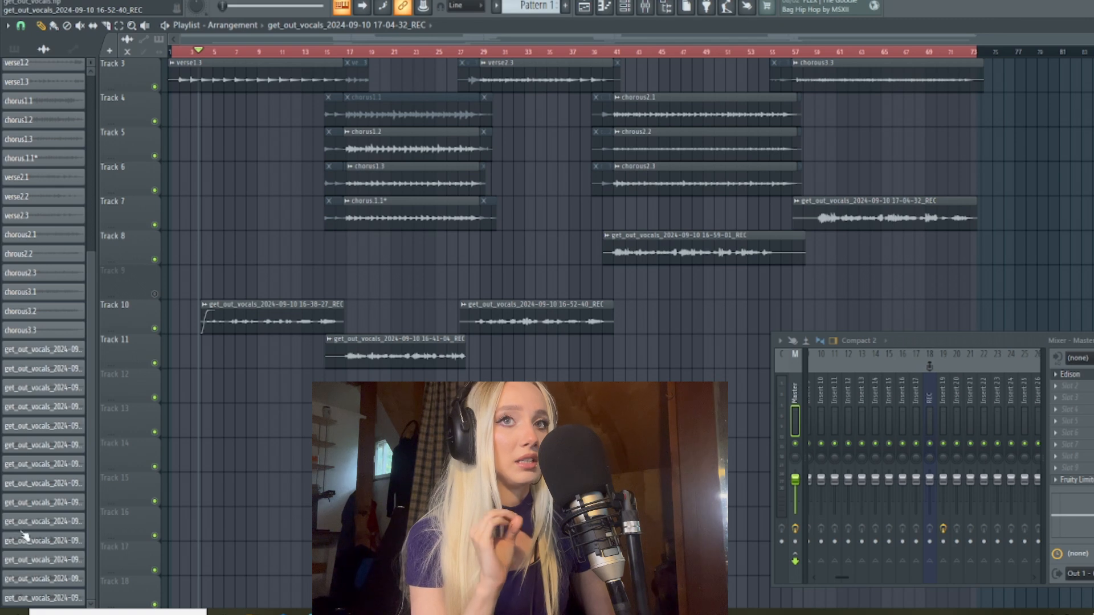
pyautogui.doubleClick(223, 303)
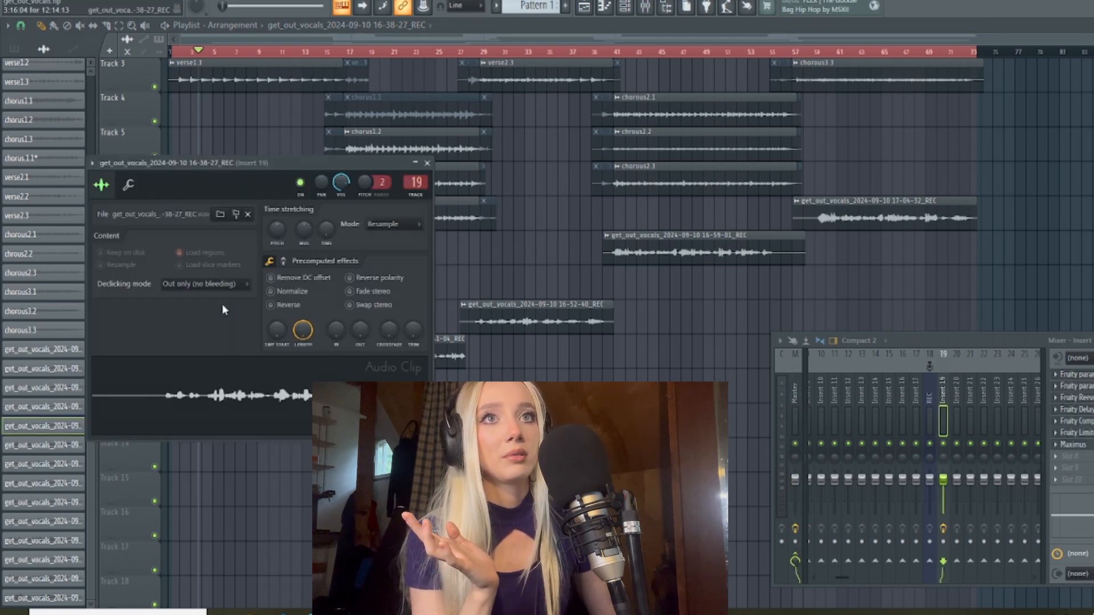
pyautogui.click(92, 164)
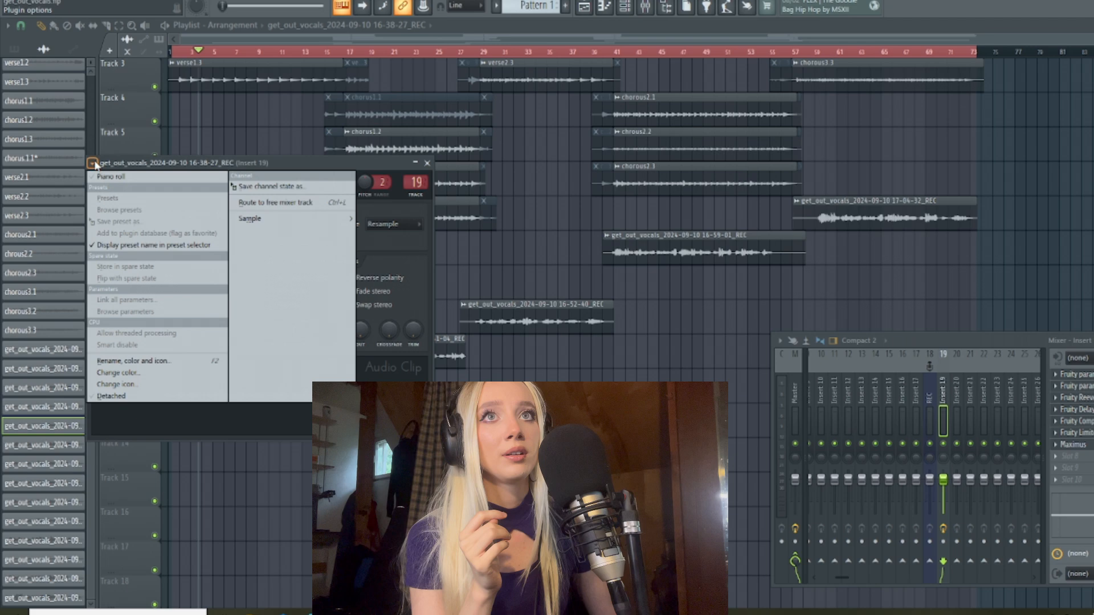
pyautogui.click(147, 361)
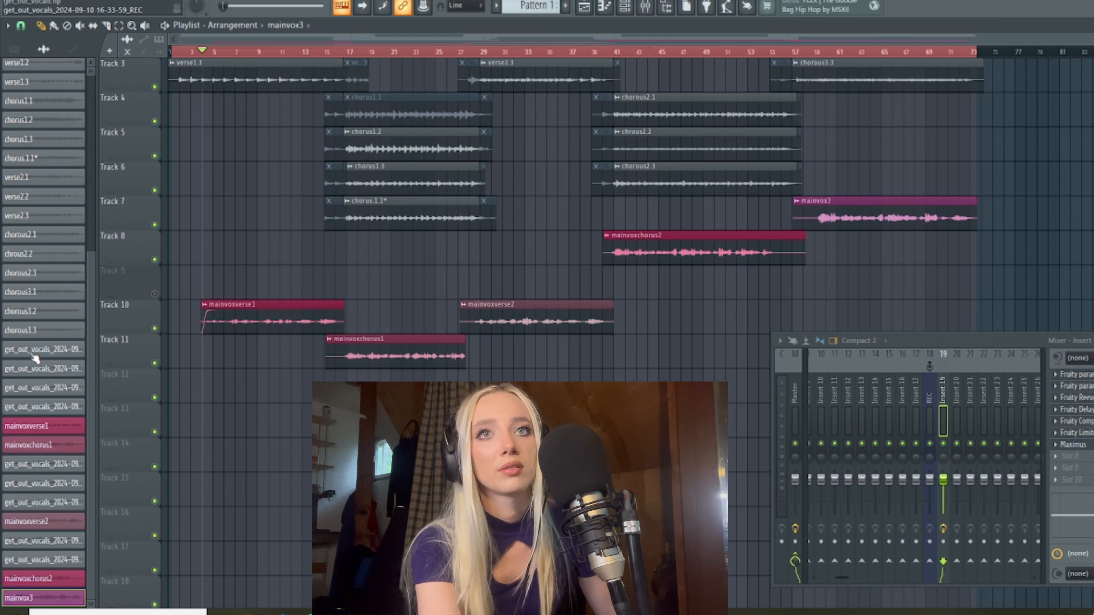
# - Delete all the unused get_out_vocals recordings that sit between the renamed main vocal clips in the clip list
pyautogui.moveTo(36, 358); pyautogui.dragTo(34, 415)
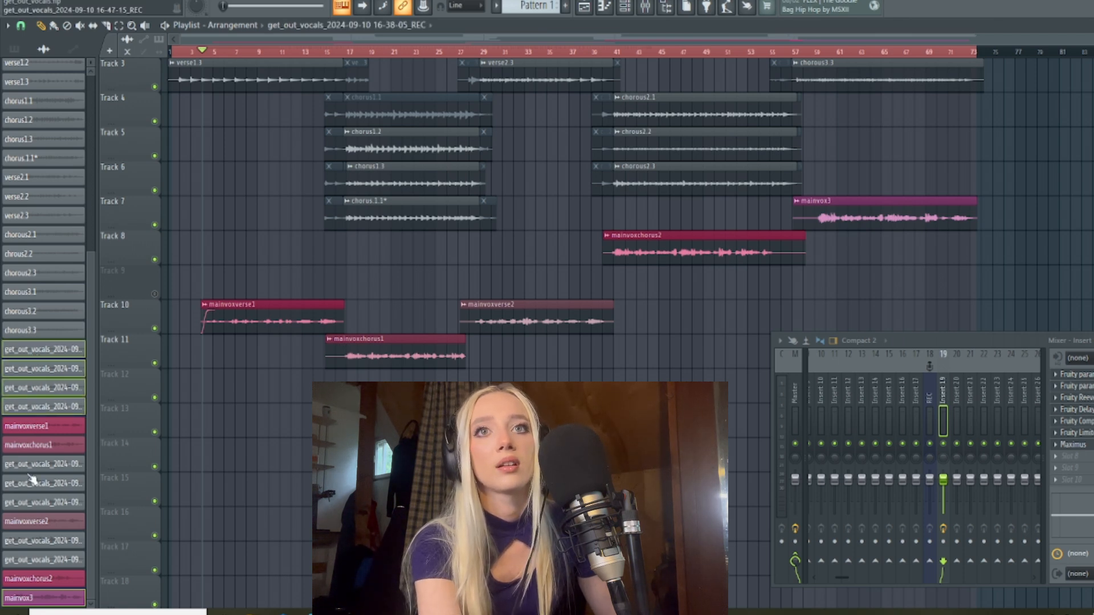
pyautogui.moveTo(28, 476); pyautogui.dragTo(33, 562)
pyautogui.rightClick(31, 560)
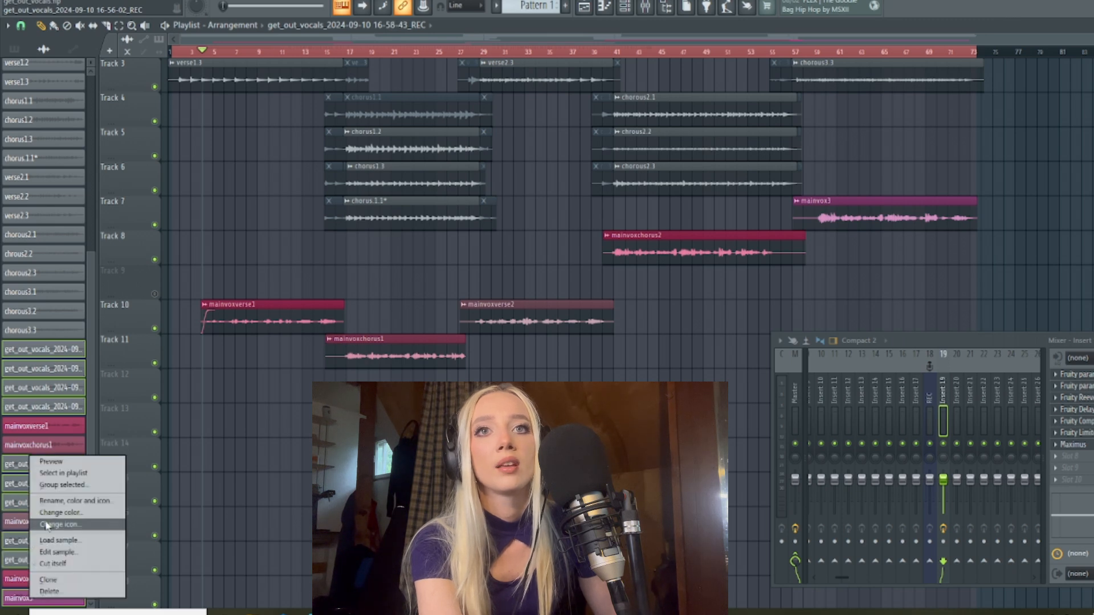
pyautogui.click(51, 593)
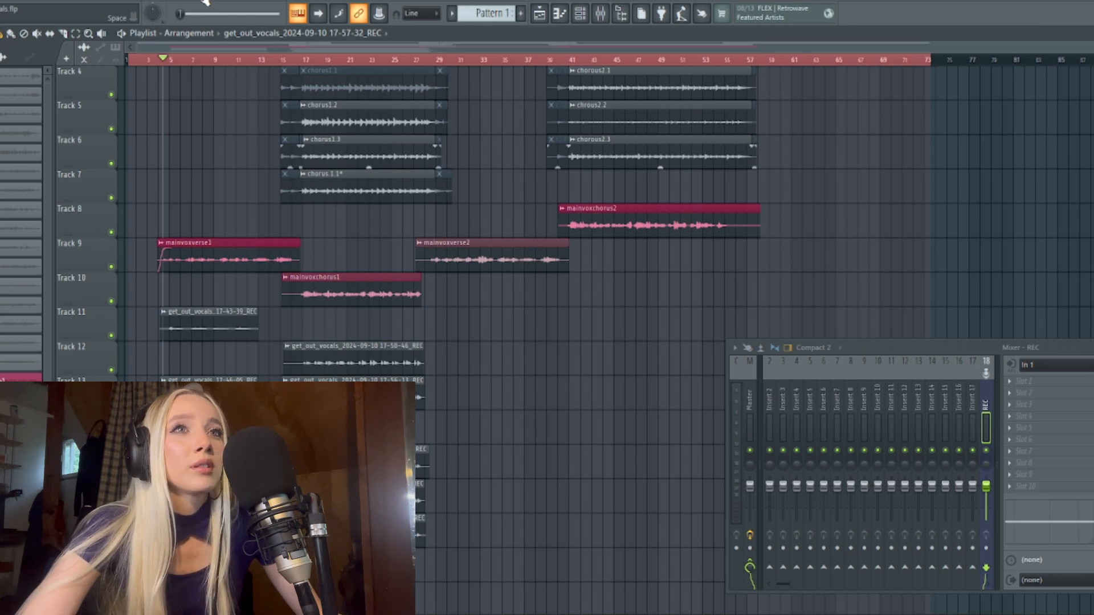
# - Play the arrangement from about bar 2 through the first verse and into the first chorus to review the layered vocal recordings
pyautogui.scroll(2, 223, 246)
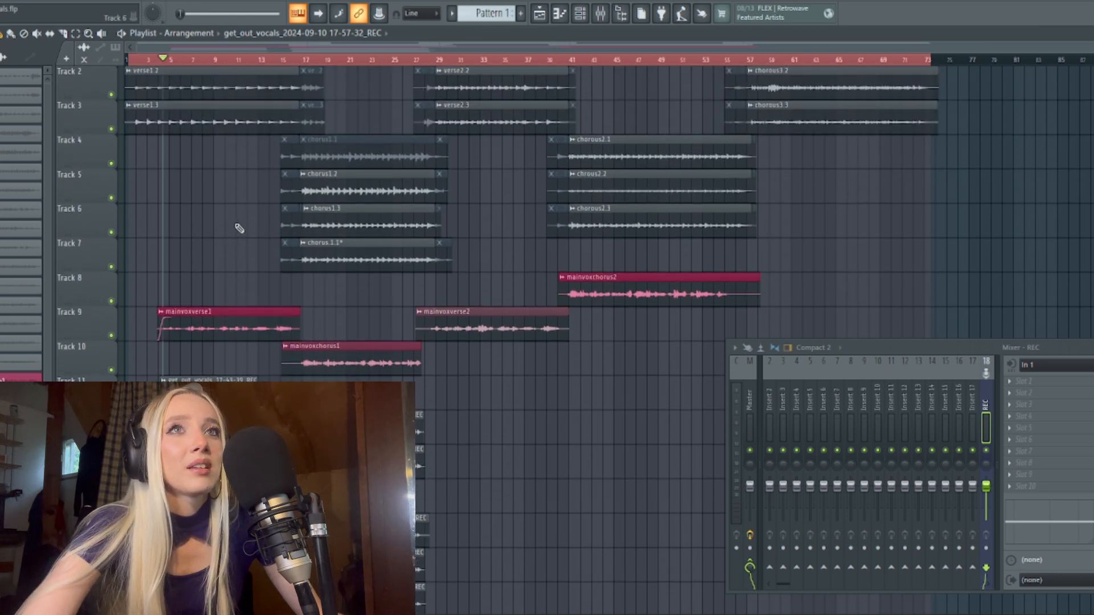
pyautogui.scroll(1, 239, 228)
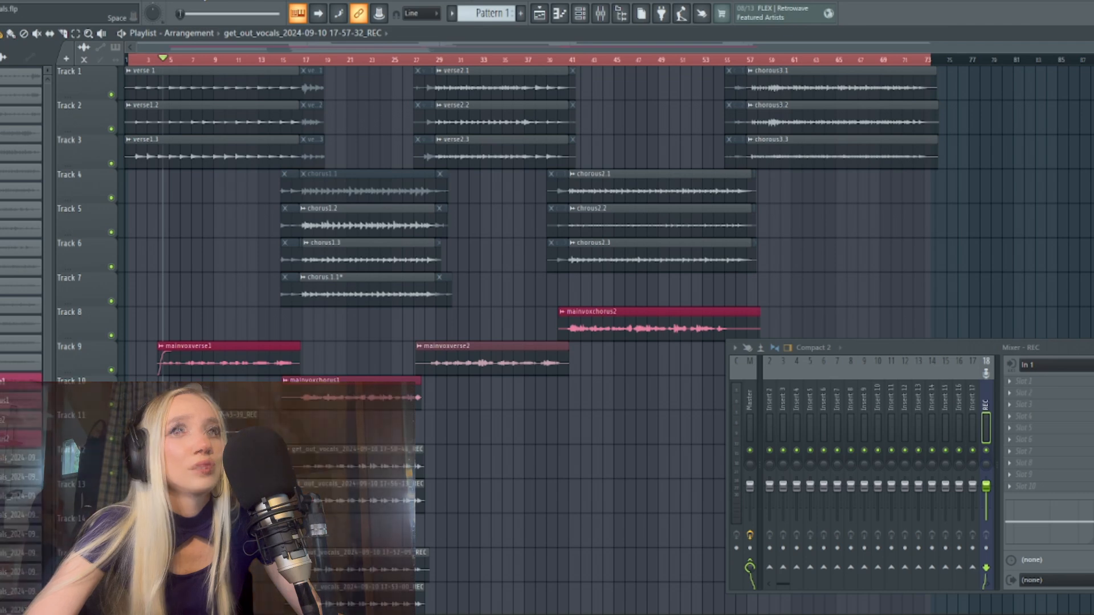
pyautogui.click(139, 60)
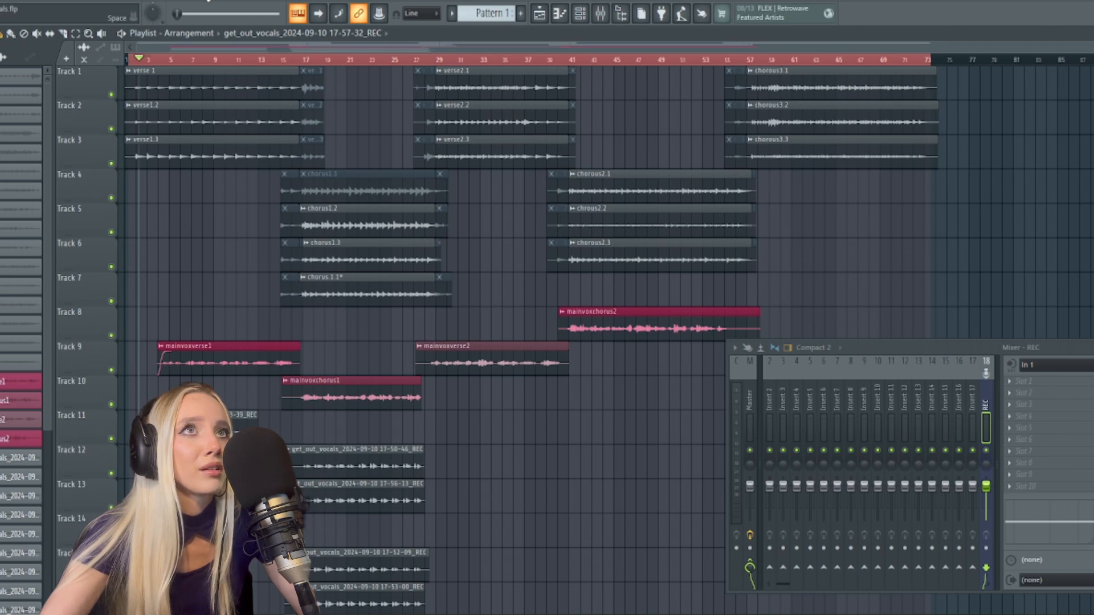
pyautogui.press('space')
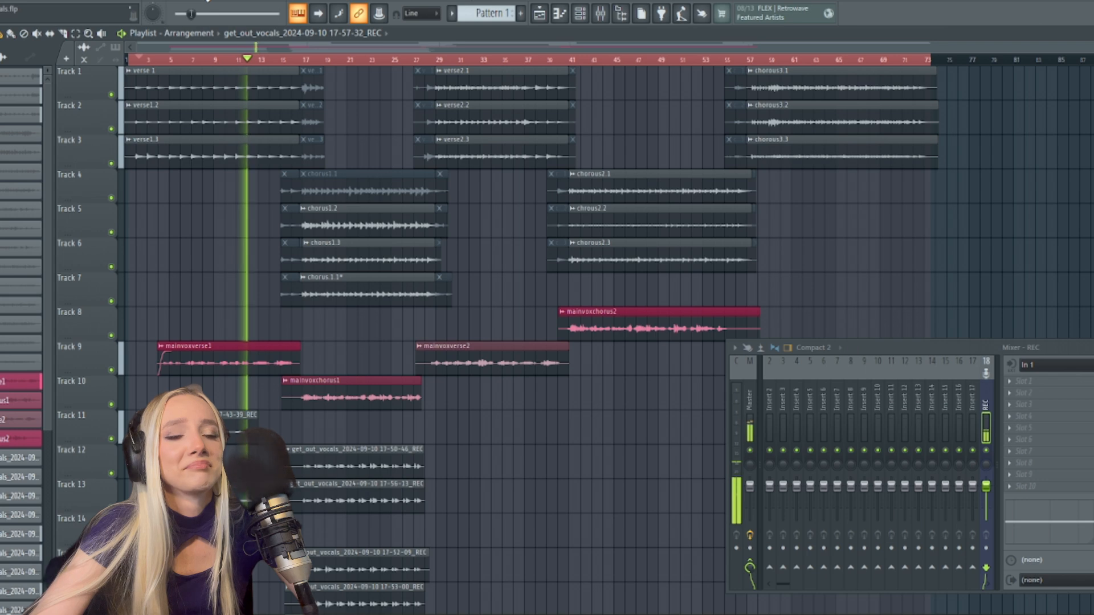
pyautogui.press('space')
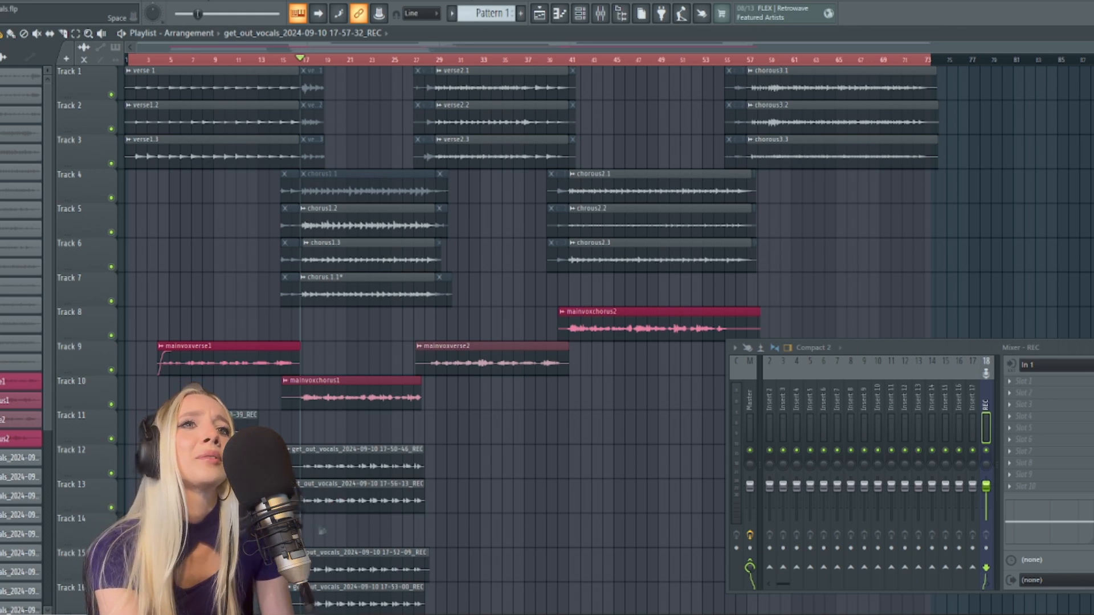
pyautogui.press('space')
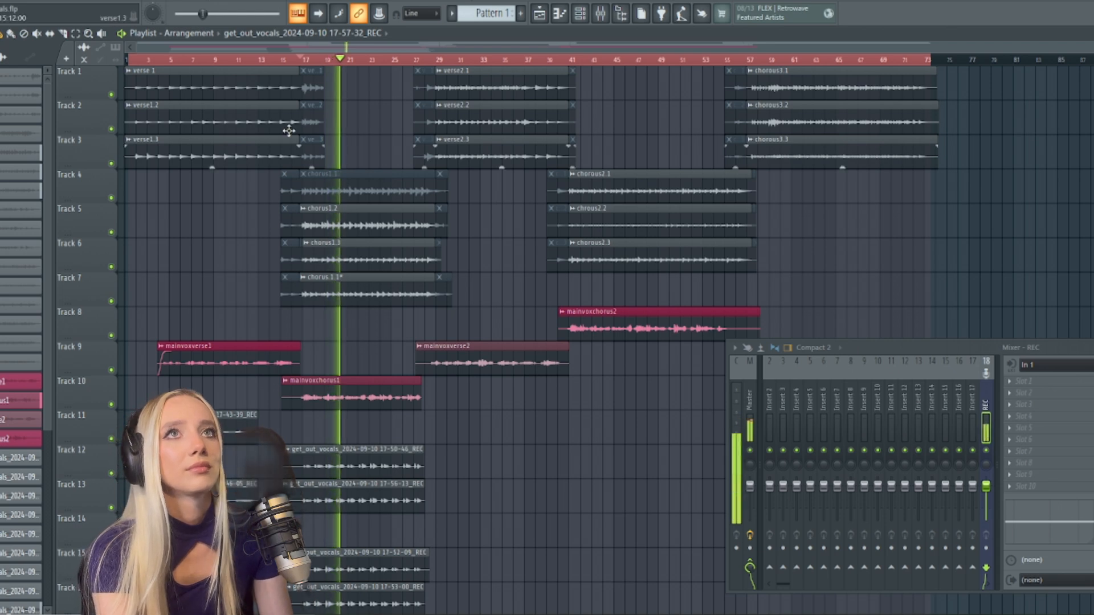
pyautogui.press('space')
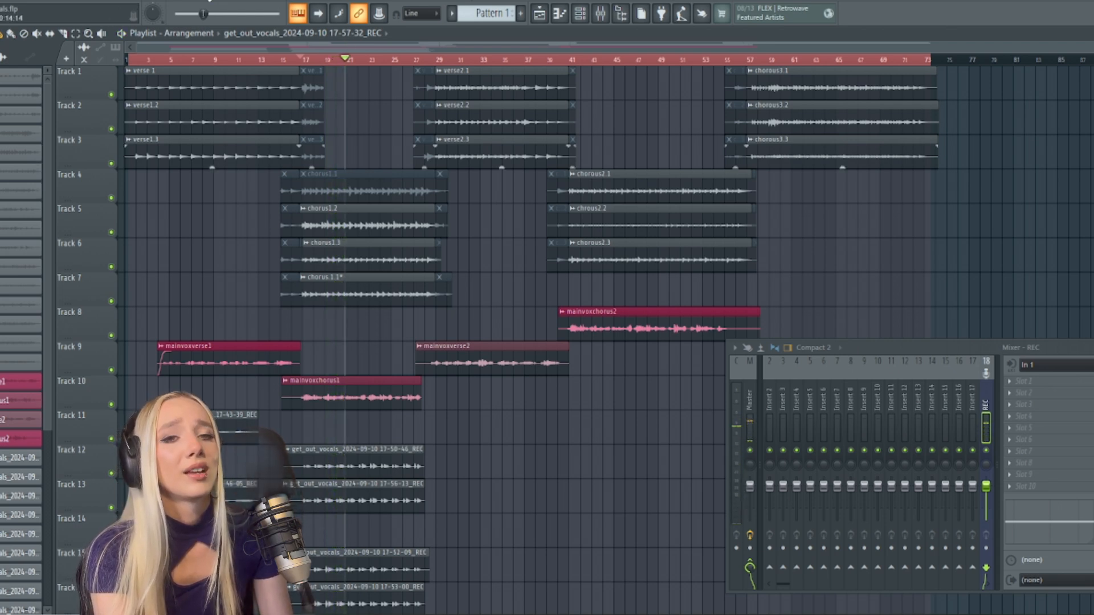